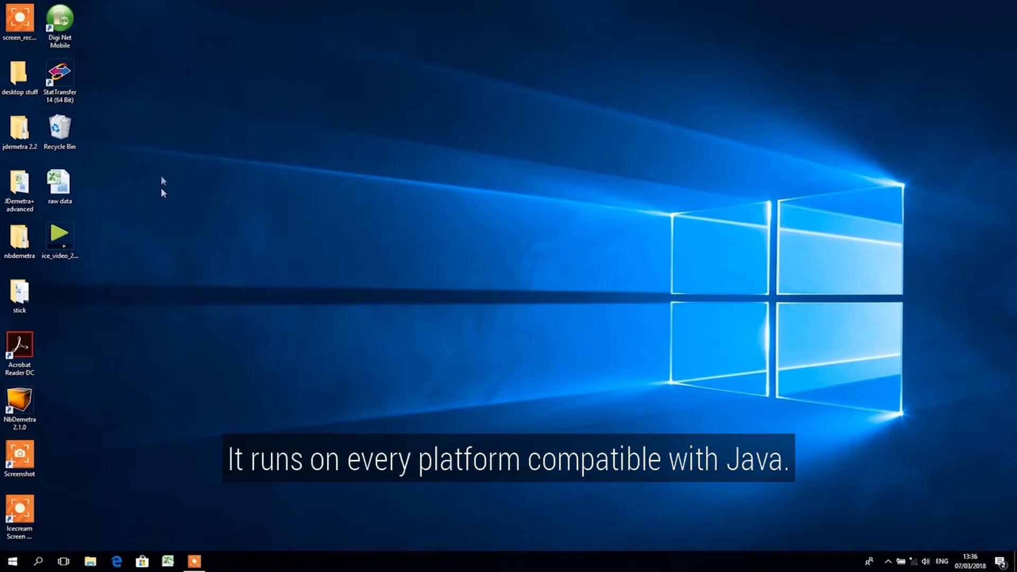
Launch nbdemetra from the bin folder inside jdemetra 2.2\nbdemetra and show the JDemetra+ workspace tree
{"action": "double_click", "coordinate": [23, 135]}
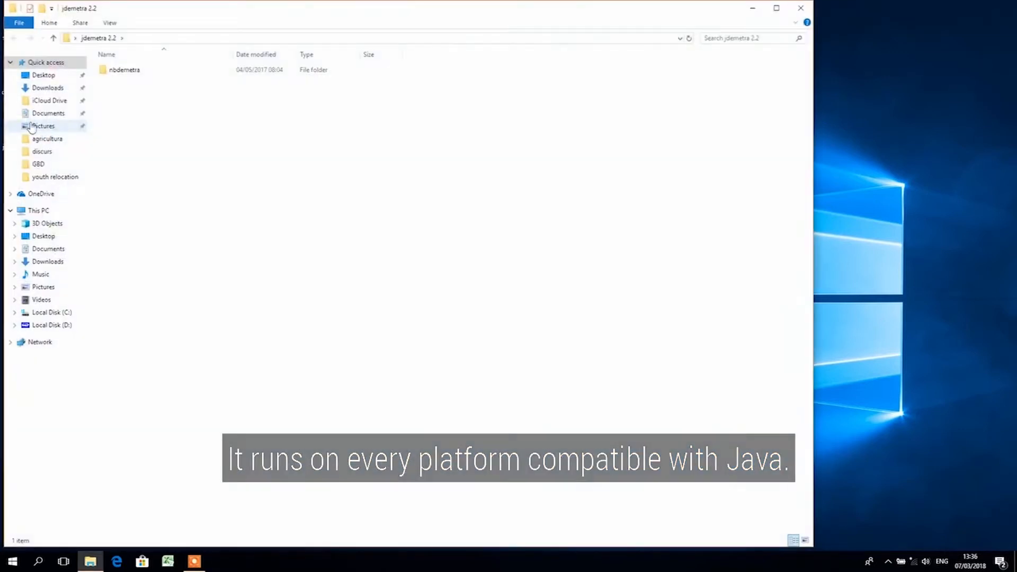
{"action": "double_click", "coordinate": [124, 70]}
{"action": "double_click", "coordinate": [125, 70]}
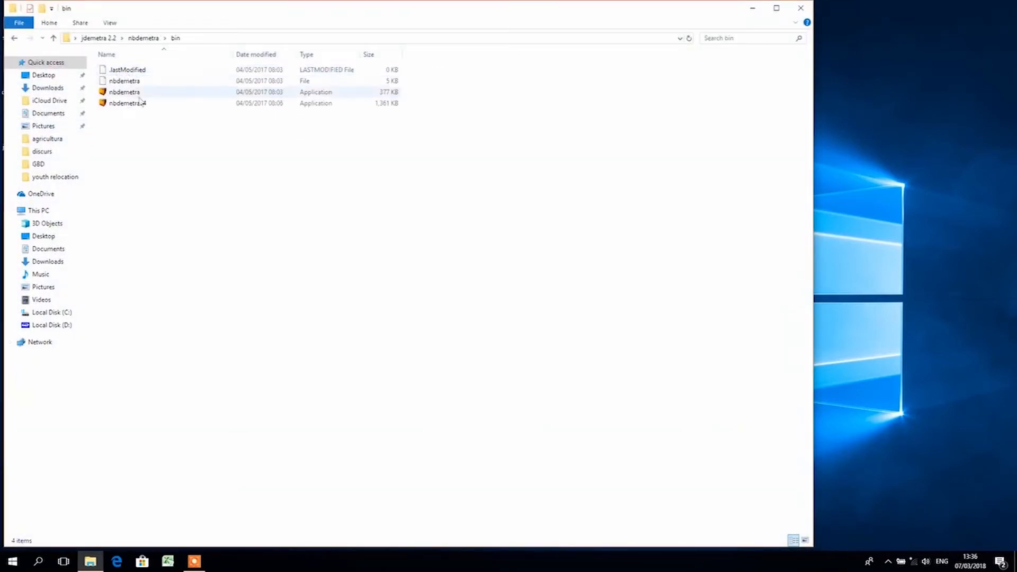
{"action": "double_click", "coordinate": [139, 93]}
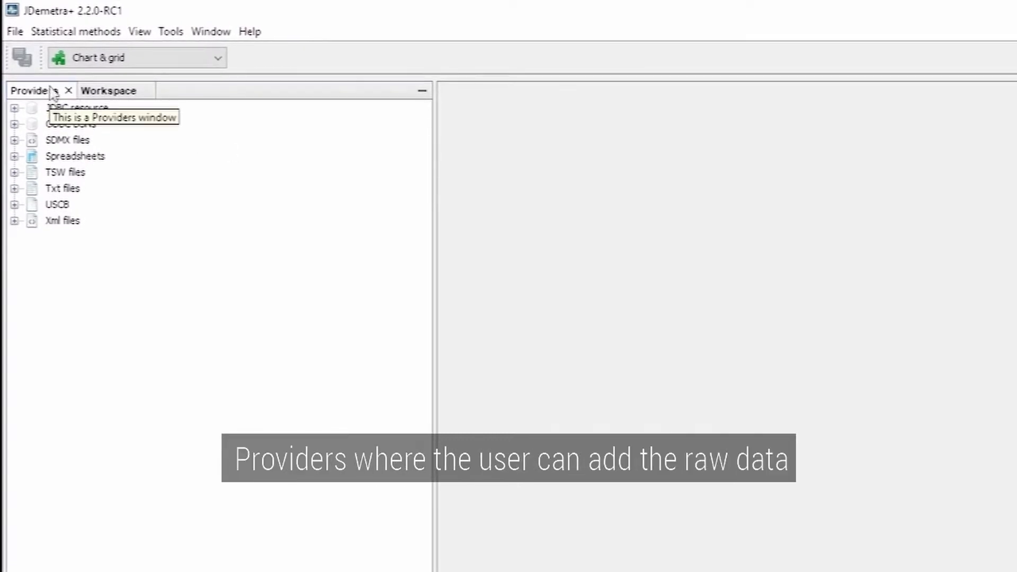
{"action": "left_click", "coordinate": [111, 92]}
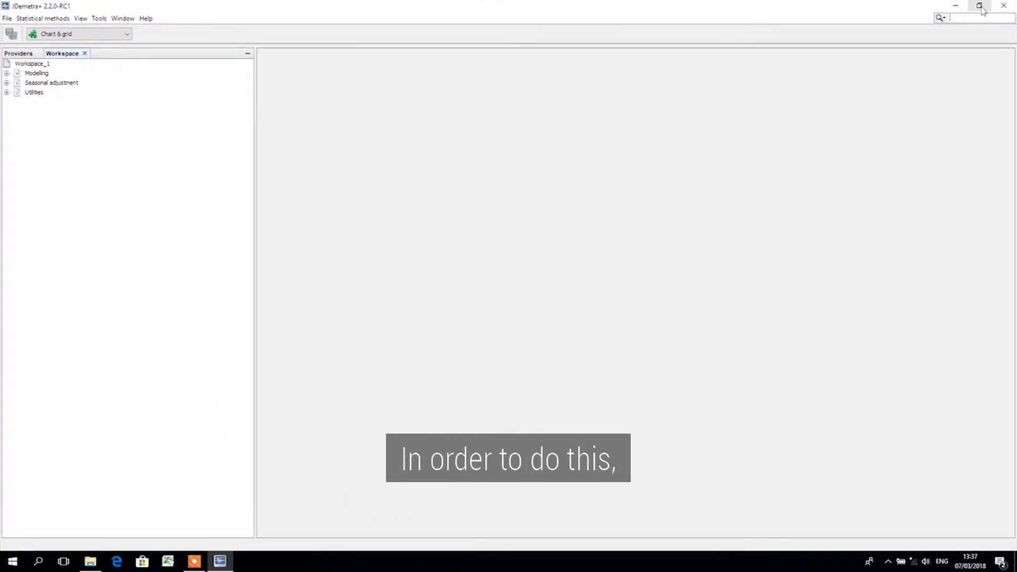
Restore JDemetra+ to a smaller window clear of the desktop icons and open the raw data workbook in Excel
{"action": "left_click", "coordinate": [980, 7]}
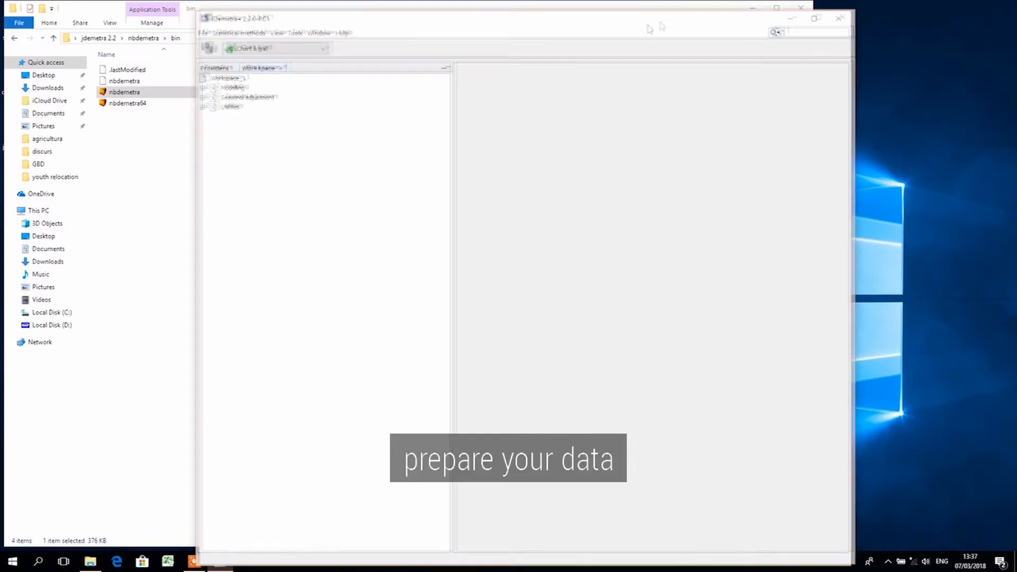
{"action": "left_click_drag", "start_coordinate": [647, 21], "coordinate": [768, 24]}
{"action": "left_click", "coordinate": [275, 12]}
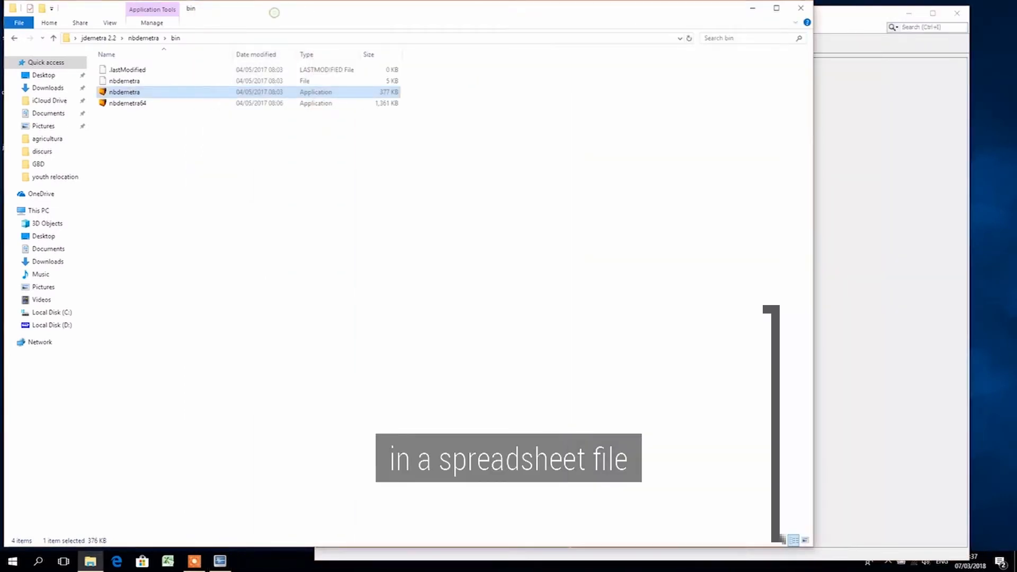
{"action": "left_click", "coordinate": [761, 8]}
{"action": "double_click", "coordinate": [58, 186]}
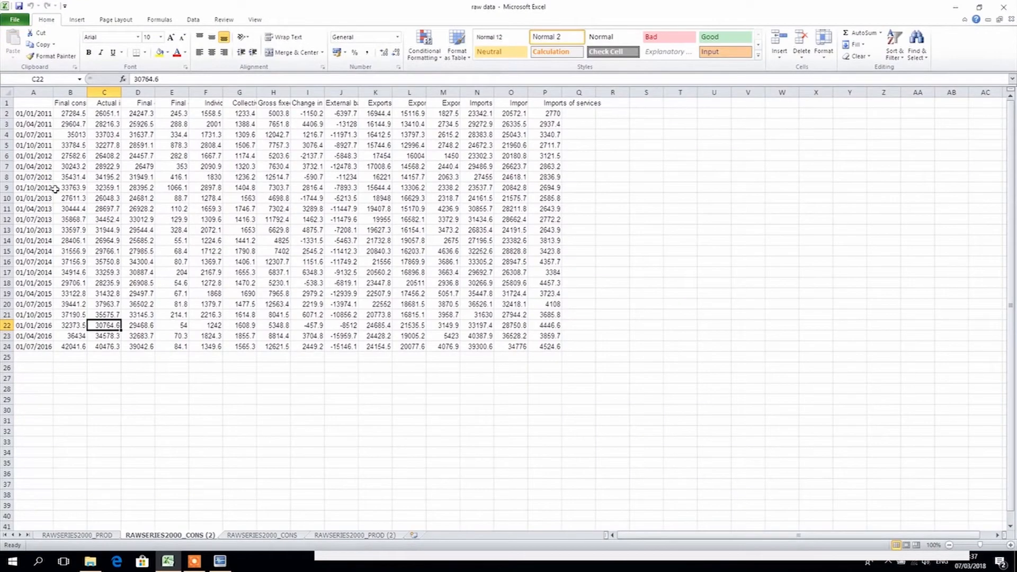
Examine the RAWSERIES2000_PROD sheet, looking at the date format in column A and the series in columns B to O
{"action": "left_click", "coordinate": [77, 535]}
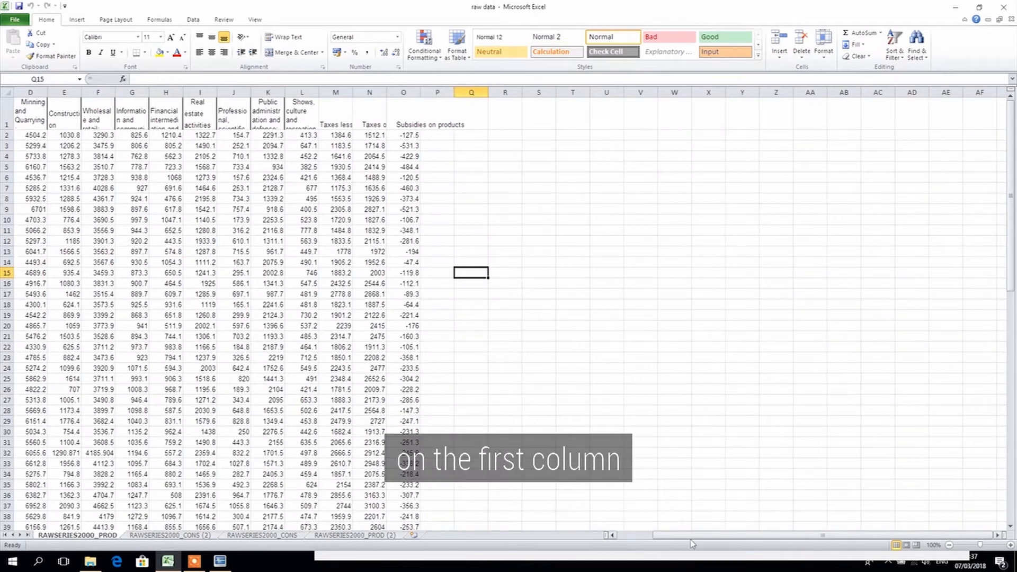
{"action": "left_click_drag", "start_coordinate": [691, 537], "coordinate": [655, 537]}
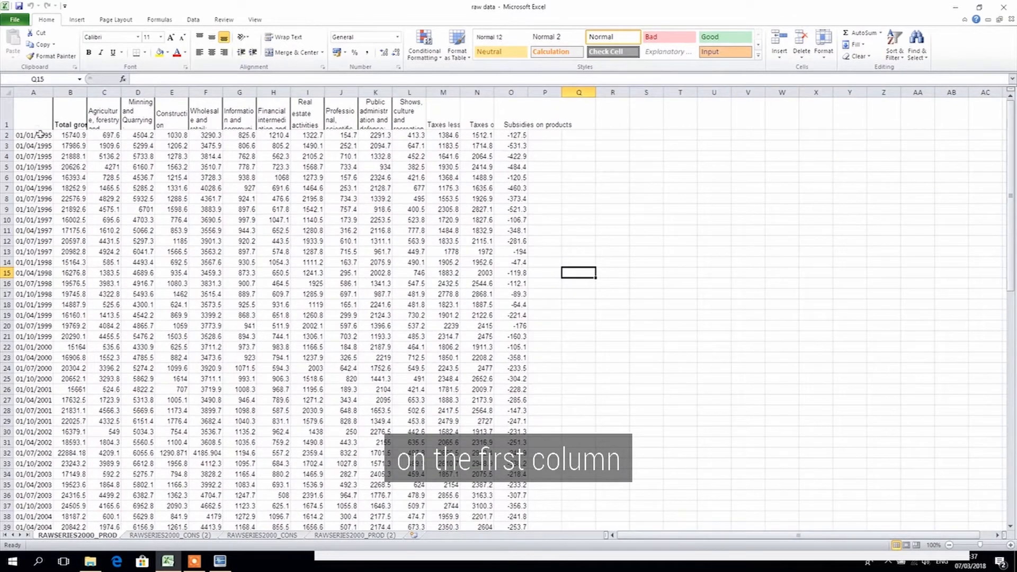
{"action": "left_click", "coordinate": [32, 92]}
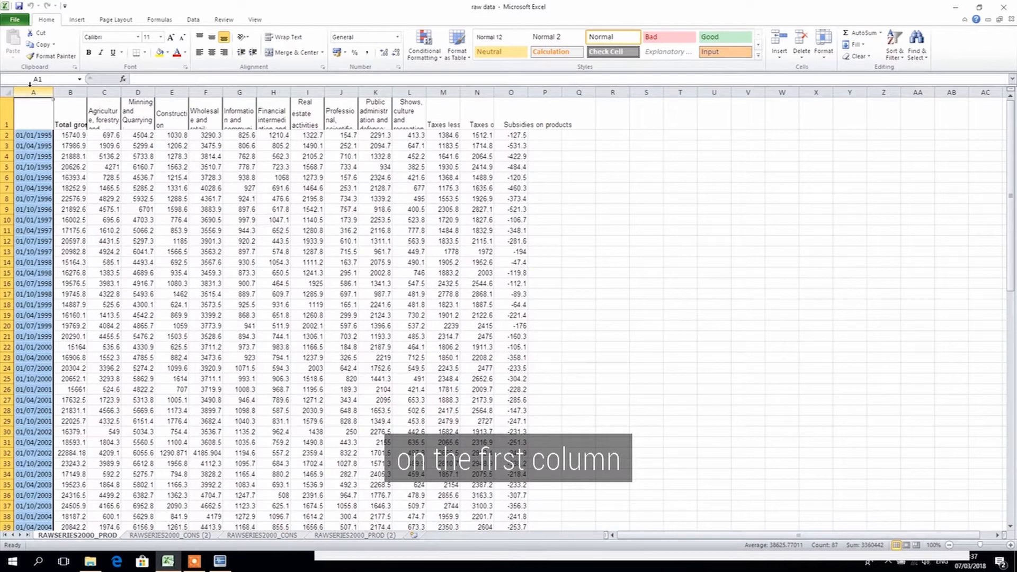
{"action": "left_click", "coordinate": [21, 134]}
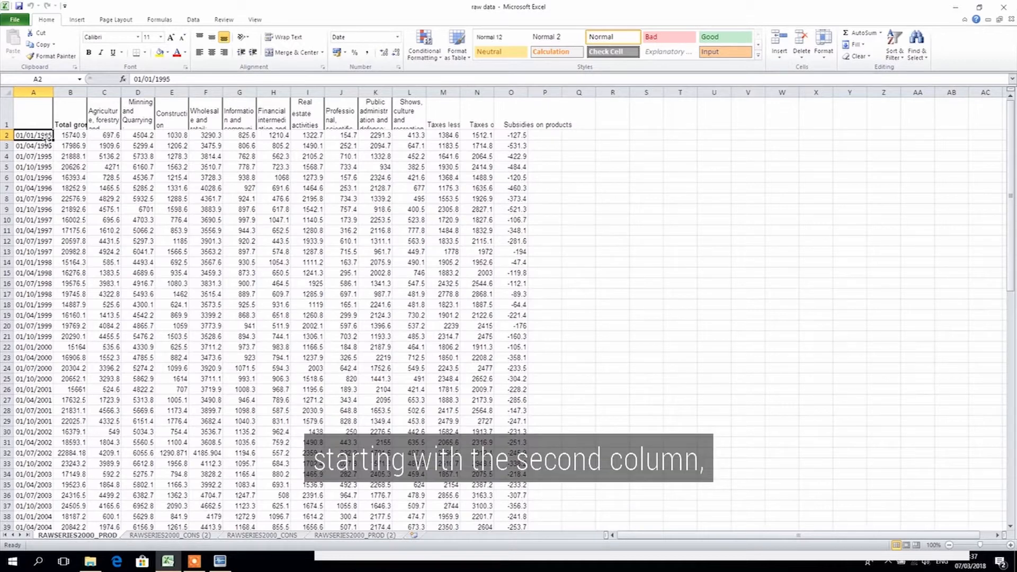
{"action": "left_click_drag", "start_coordinate": [70, 92], "coordinate": [497, 94]}
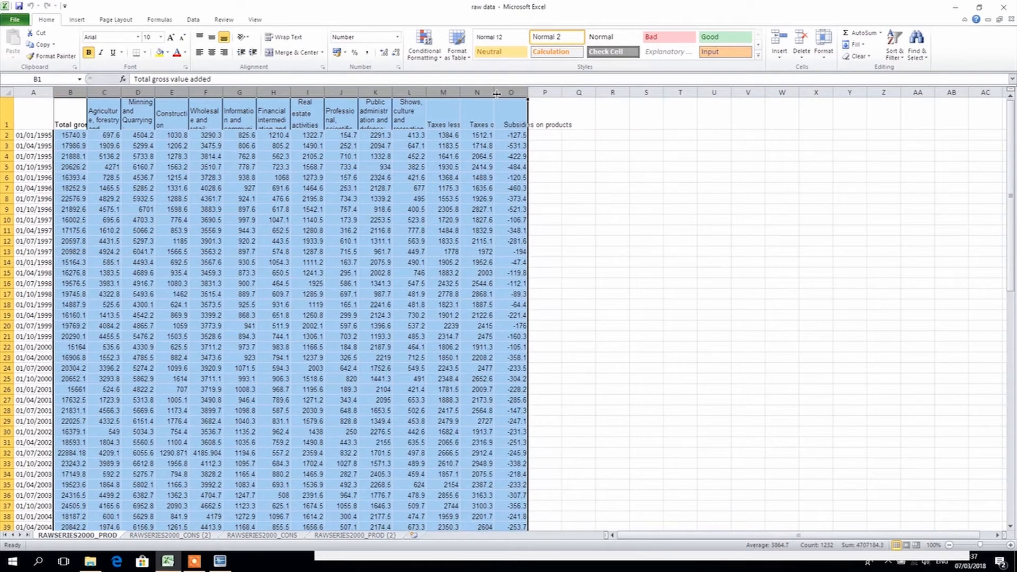
Leave the workbook and bring the raw data file from the desktop into the JDemetra+ Providers as a data source
{"action": "left_click", "coordinate": [978, 7]}
{"action": "left_click", "coordinate": [897, 41]}
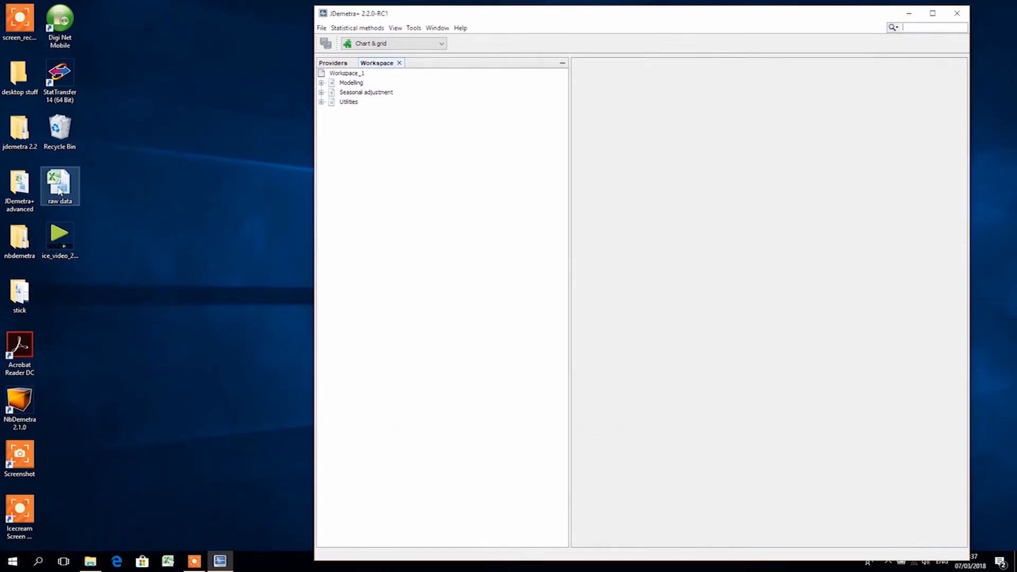
{"action": "left_click_drag", "start_coordinate": [59, 192], "coordinate": [392, 106]}
{"action": "left_click", "coordinate": [332, 62]}
{"action": "left_click", "coordinate": [703, 402]}
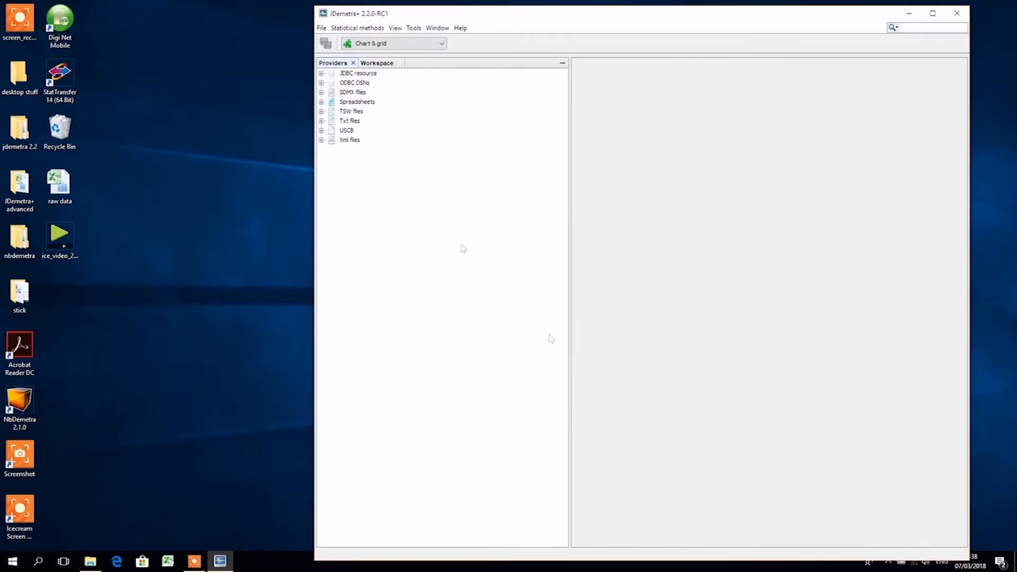
Close the two spreadsheet sources located under D:\DOCTORAT, keeping only raw data.xlsx under Spreadsheets
{"action": "left_click", "coordinate": [358, 103]}
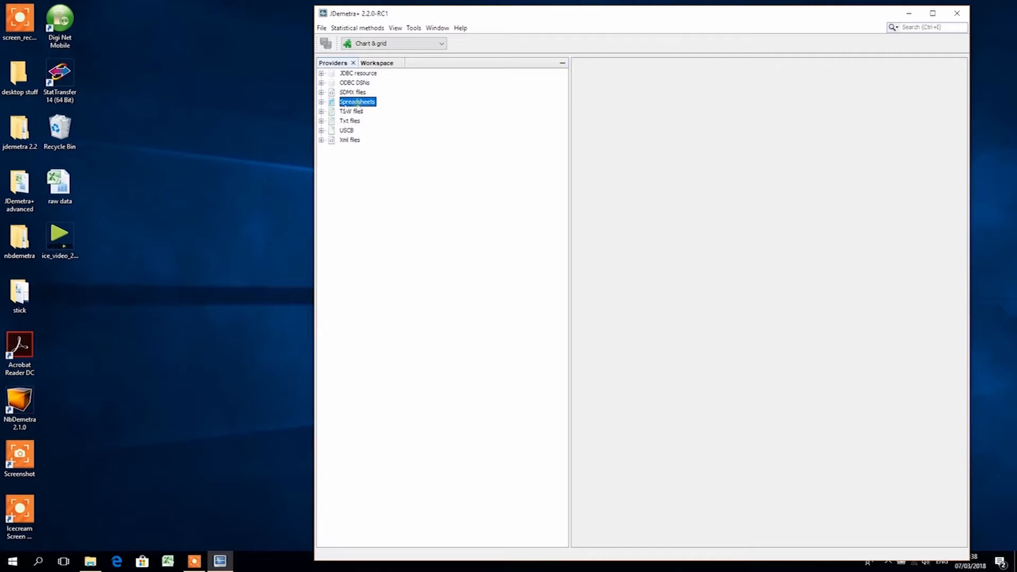
{"action": "left_click", "coordinate": [320, 102]}
{"action": "left_click", "coordinate": [363, 120]}
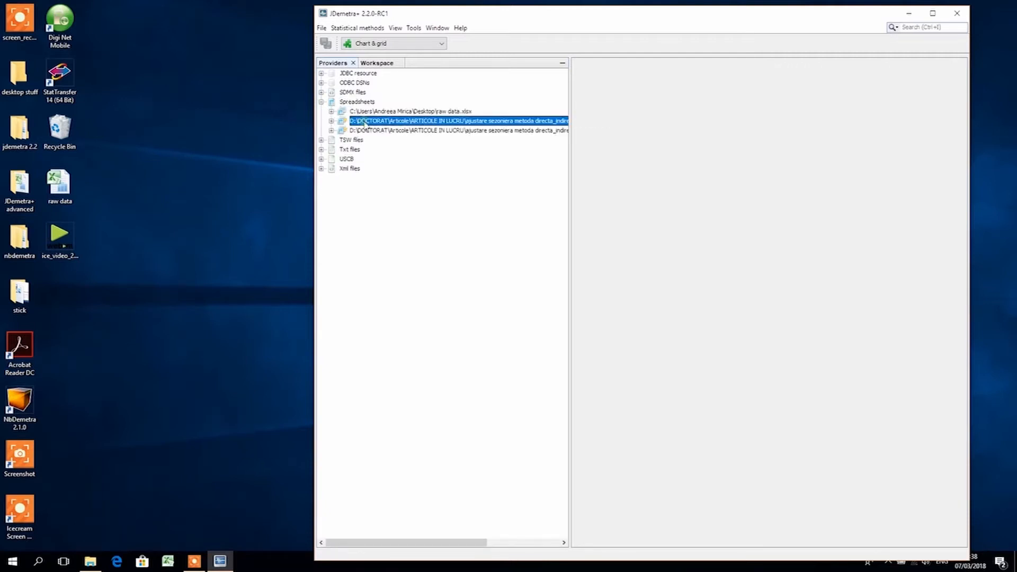
{"action": "right_click", "coordinate": [364, 121]}
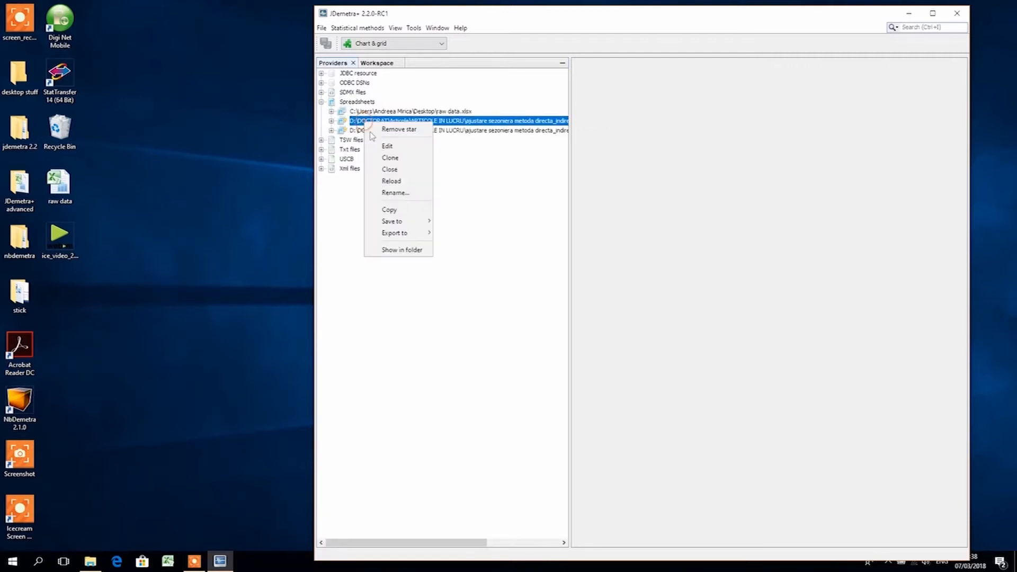
{"action": "left_click", "coordinate": [415, 169]}
{"action": "right_click", "coordinate": [406, 123]}
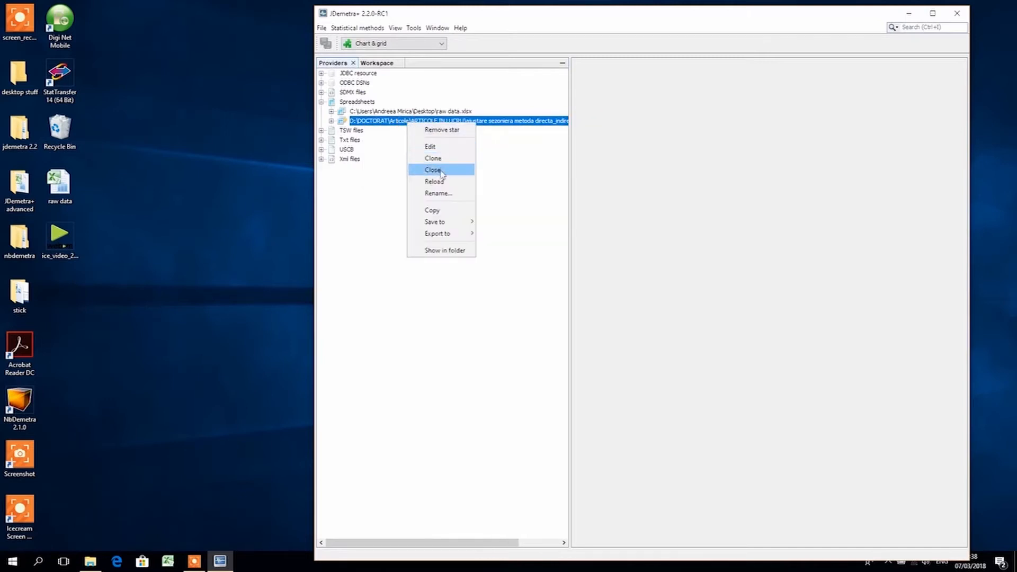
{"action": "left_click", "coordinate": [421, 168]}
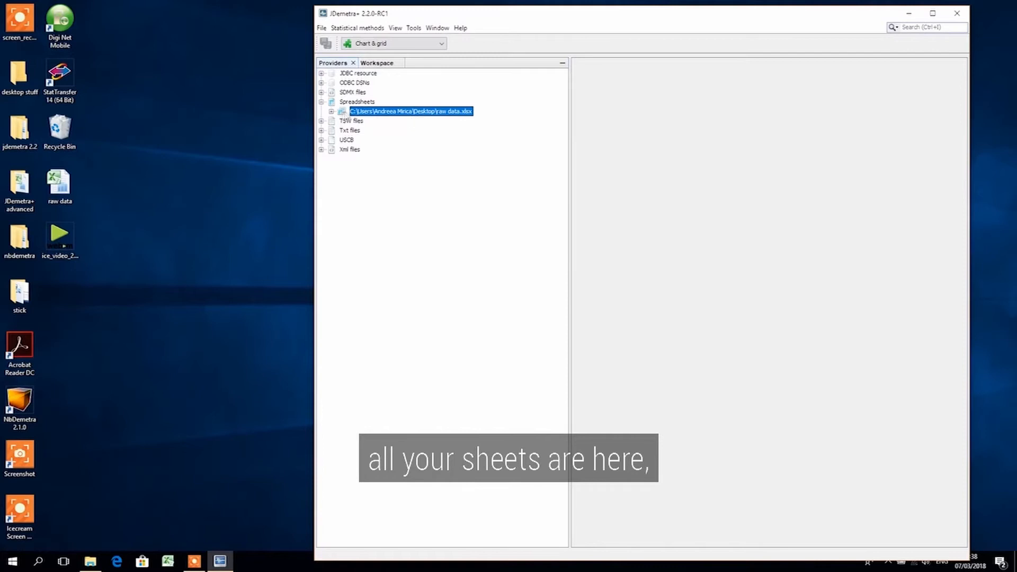
Chart the Total gross value added series from the RAWSERIES2000_PROD sheet of raw data.xlsx
{"action": "left_click", "coordinate": [331, 112]}
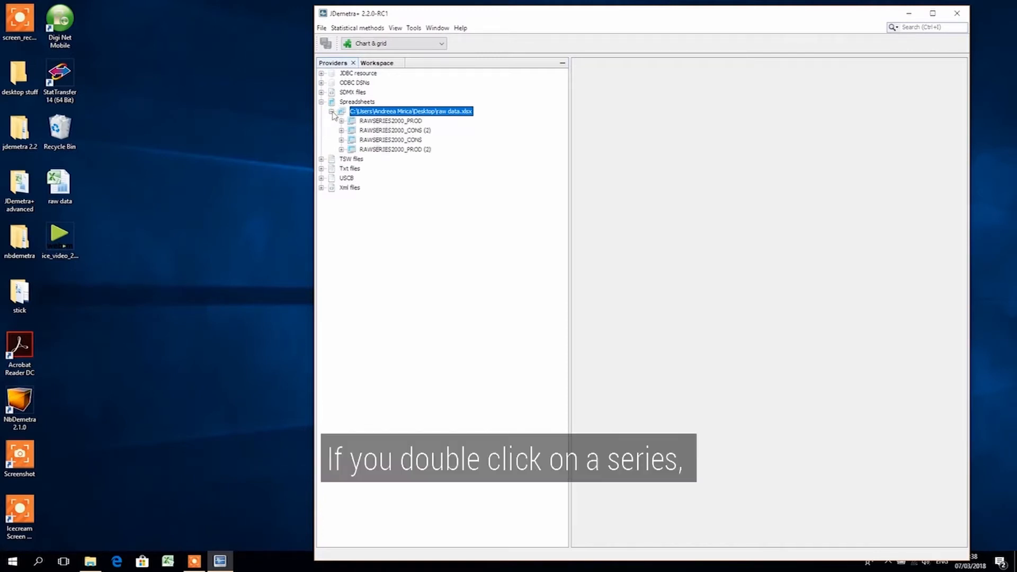
{"action": "left_click", "coordinate": [341, 121]}
{"action": "double_click", "coordinate": [393, 131]}
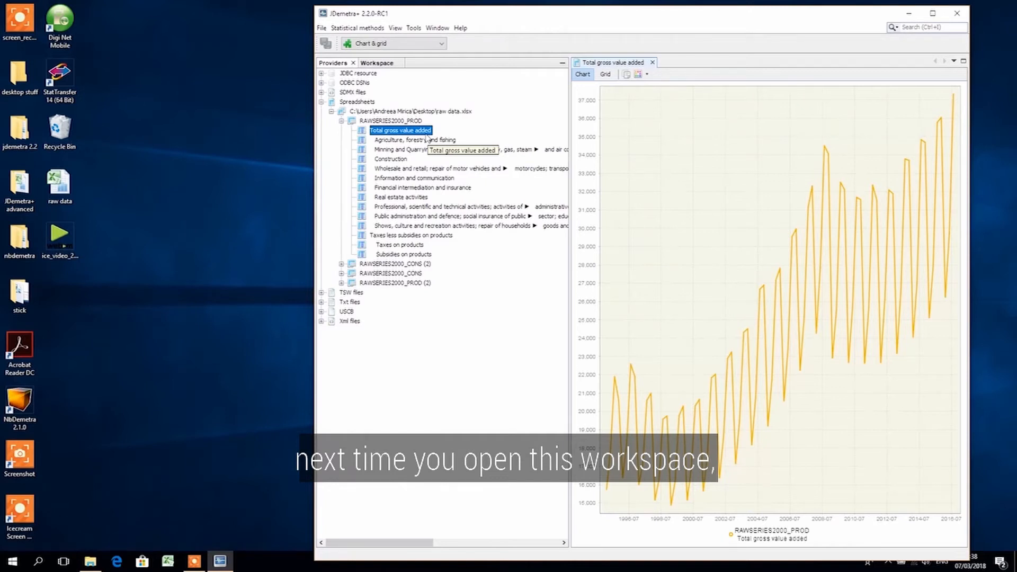
Star the raw data.xlsx source so that it is kept for the next session
{"action": "left_click", "coordinate": [398, 122]}
{"action": "left_click", "coordinate": [399, 111]}
{"action": "right_click", "coordinate": [398, 110]}
{"action": "left_click", "coordinate": [421, 120]}
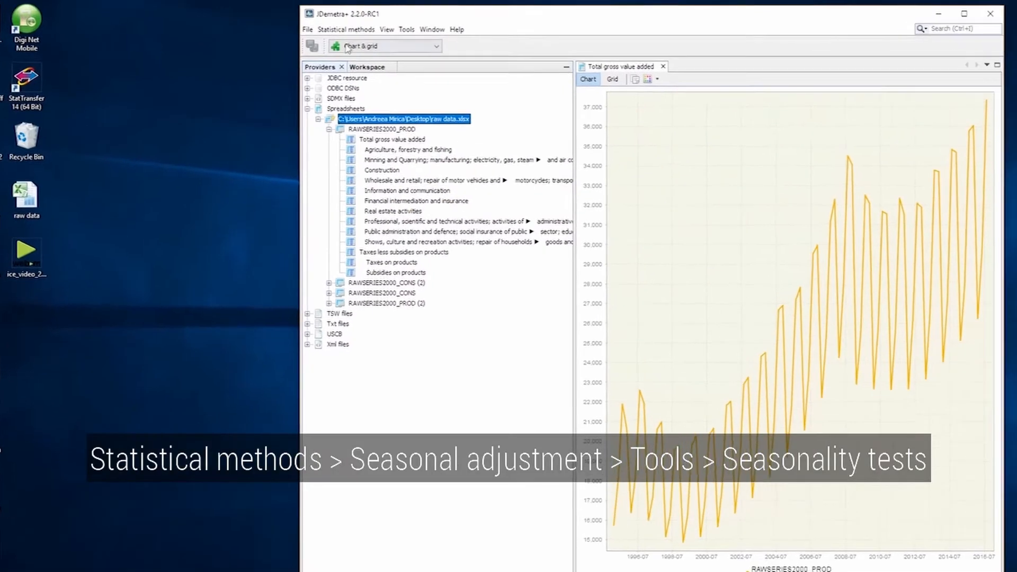
Run the Seasonality Tests tool for seasonal adjustment on the Total gross value added series
{"action": "left_click", "coordinate": [358, 27]}
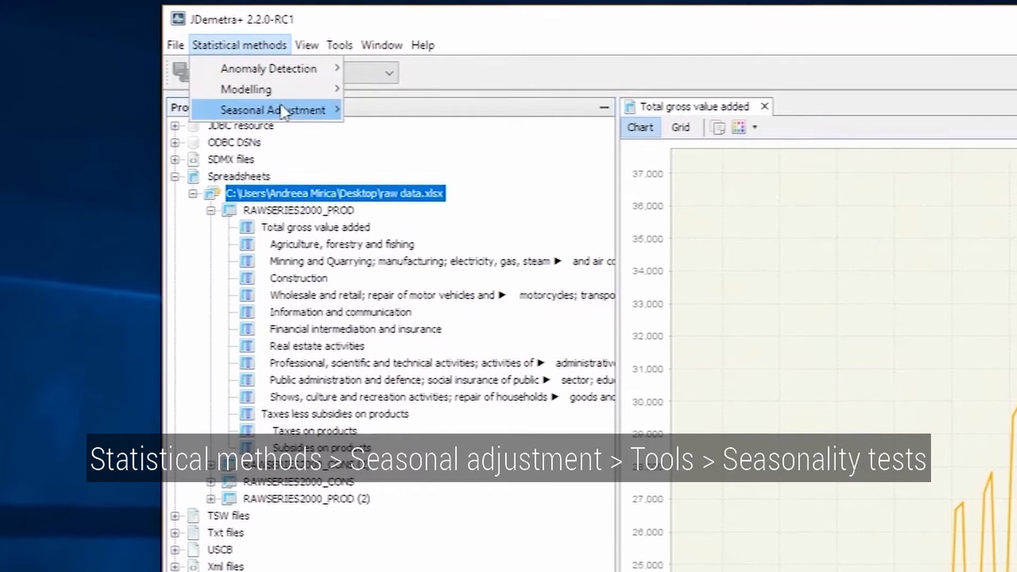
{"action": "mouse_move", "coordinate": [283, 111]}
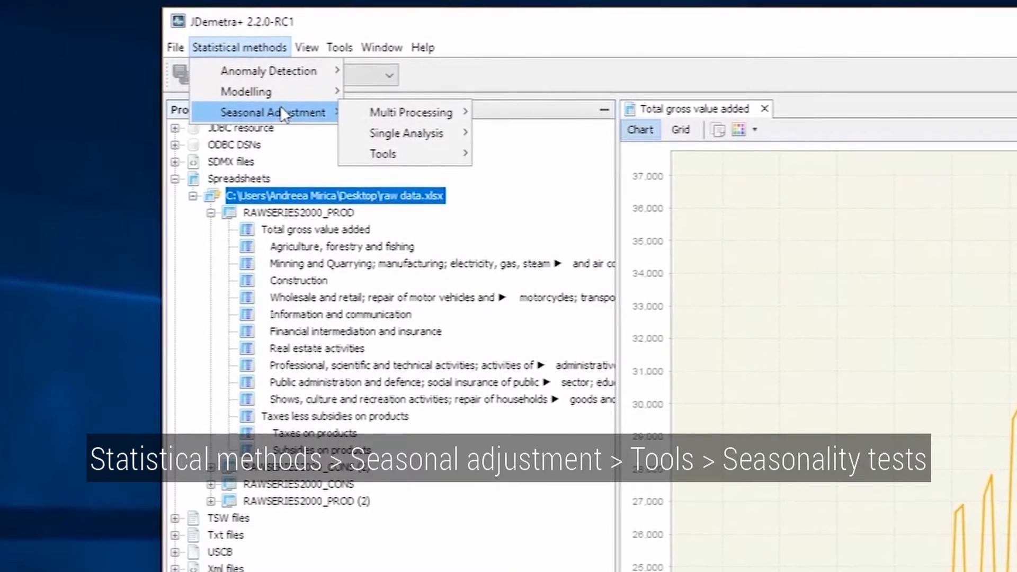
{"action": "mouse_move", "coordinate": [404, 154]}
{"action": "left_click", "coordinate": [528, 154]}
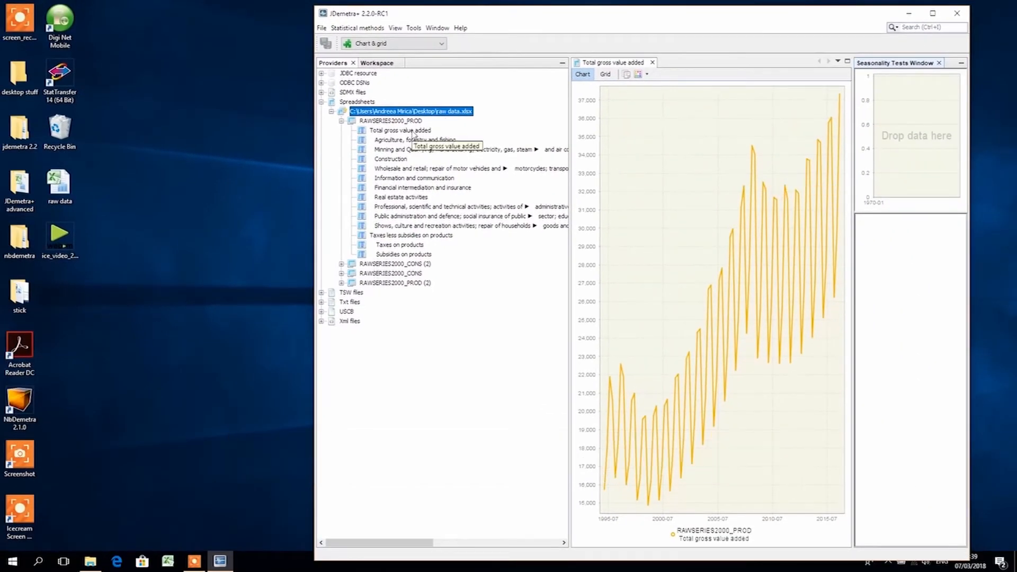
{"action": "left_click_drag", "start_coordinate": [413, 133], "coordinate": [885, 136]}
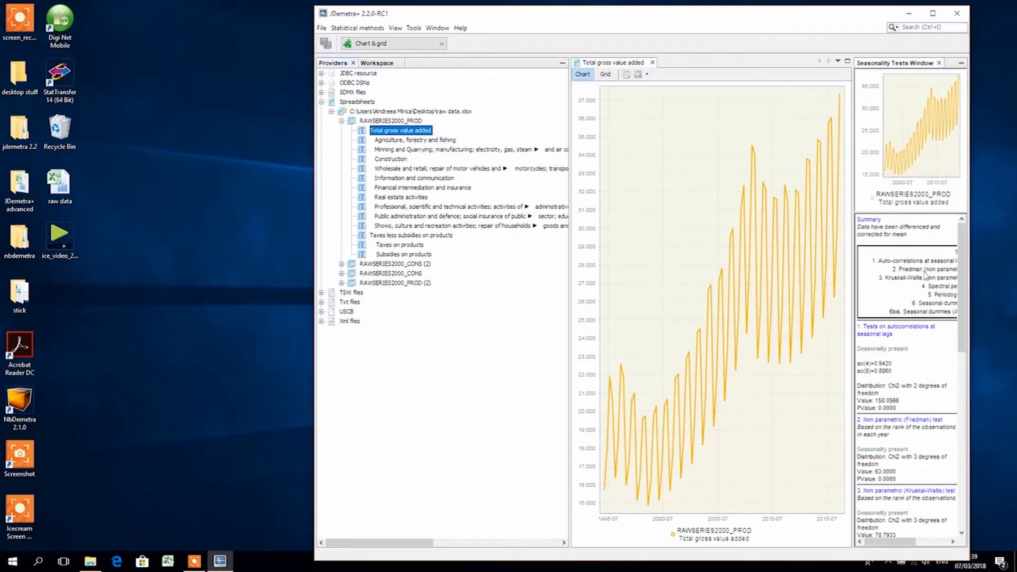
Maximize JDemetra+ and widen the Seasonality Tests pane to review the full test results
{"action": "left_click", "coordinate": [932, 13]}
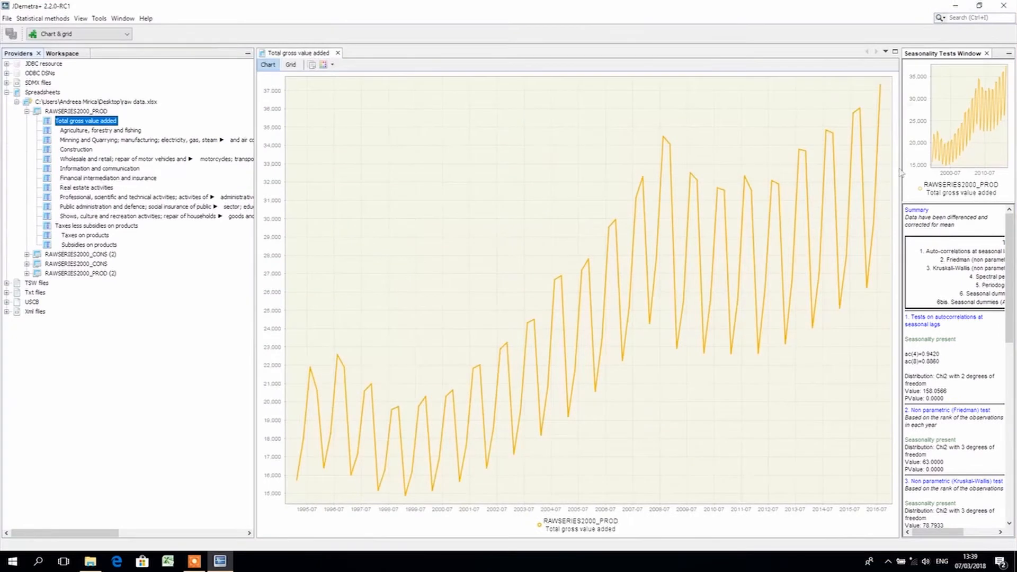
{"action": "left_click_drag", "start_coordinate": [901, 222], "coordinate": [598, 245]}
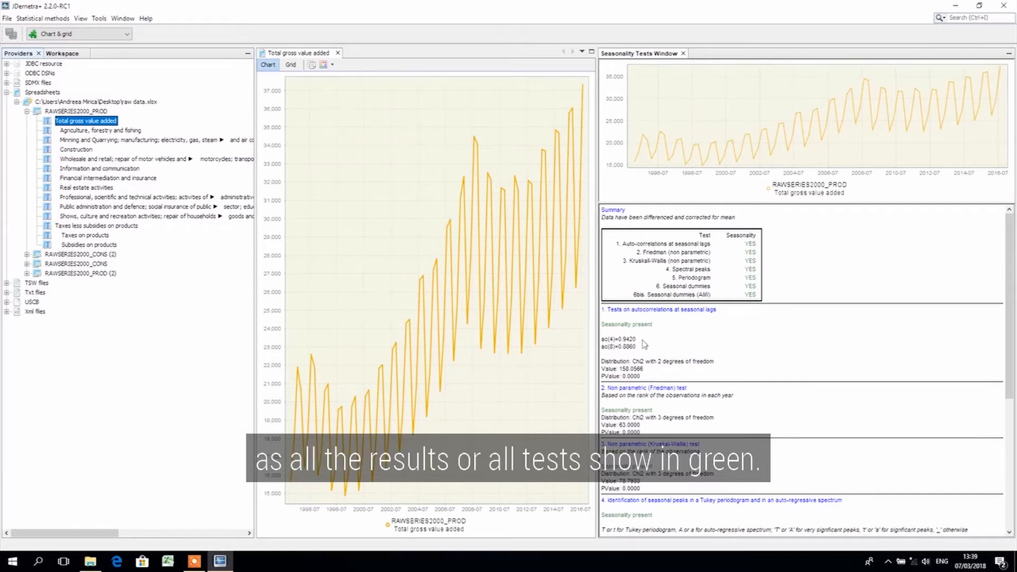
{"action": "scroll", "coordinate": [679, 366], "scroll_direction": "down", "scroll_amount": 5}
{"action": "scroll", "coordinate": [679, 366], "scroll_direction": "up", "scroll_amount": 8}
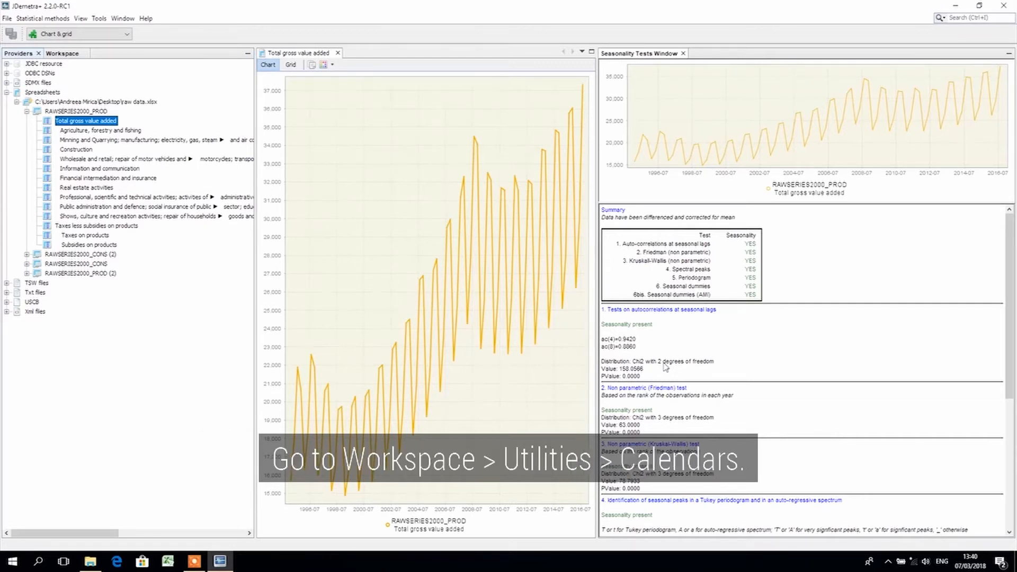
Start a new national calendar under the workspace's Utilities > Calendars and name it Romania
{"action": "left_click", "coordinate": [63, 53]}
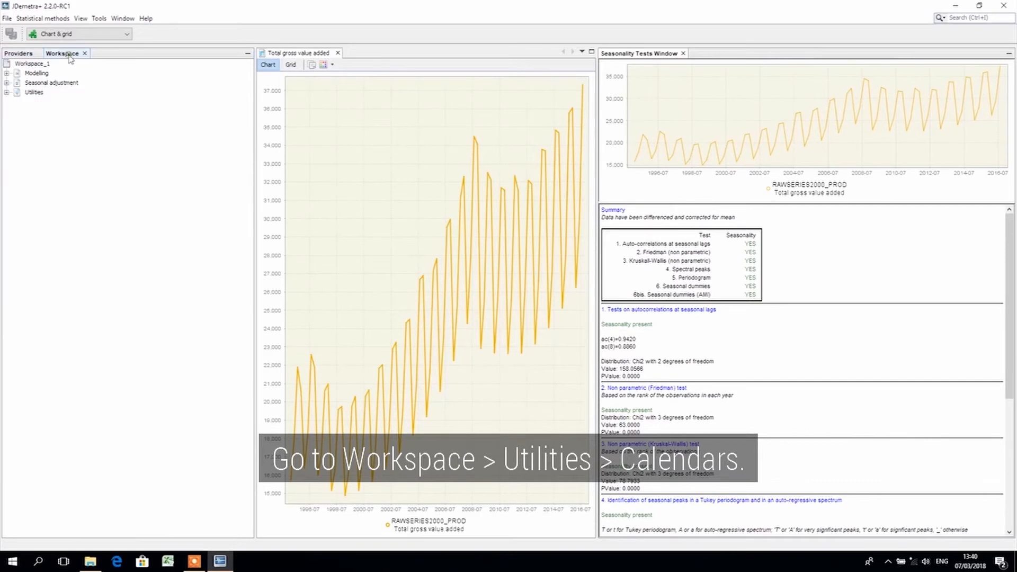
{"action": "left_click", "coordinate": [7, 92]}
{"action": "left_click", "coordinate": [16, 102]}
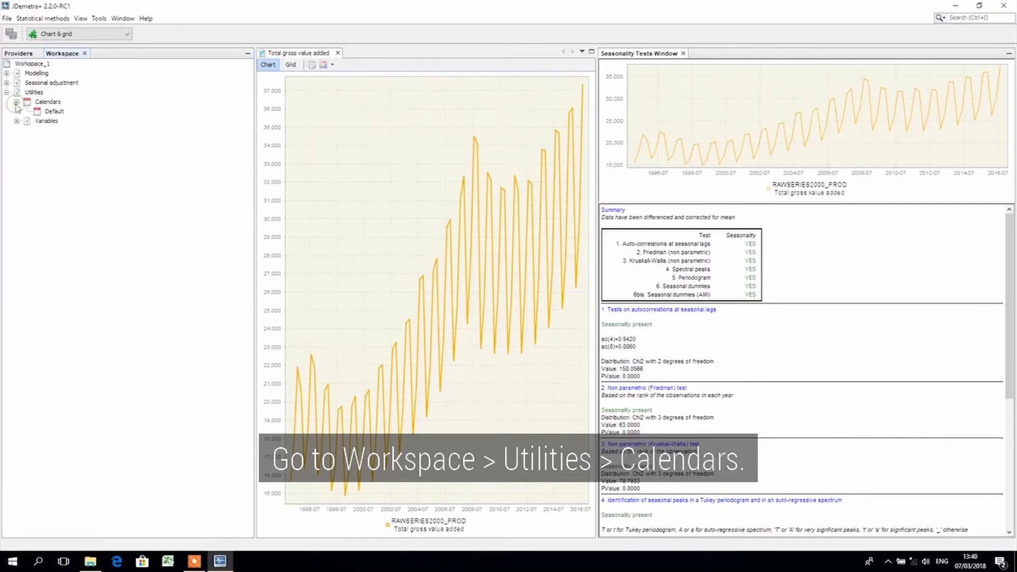
{"action": "left_click", "coordinate": [54, 102]}
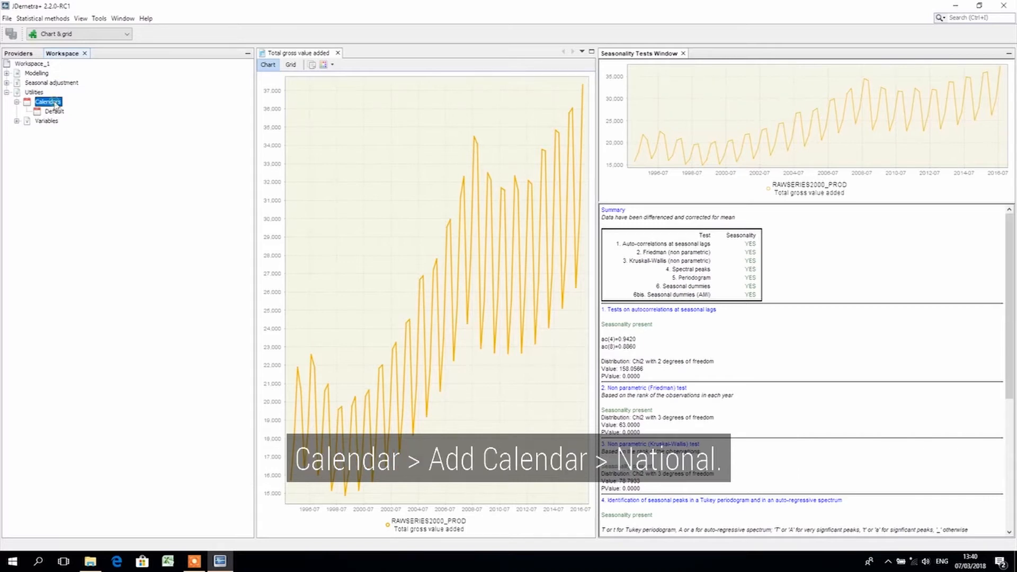
{"action": "right_click", "coordinate": [55, 104]}
{"action": "mouse_move", "coordinate": [68, 110]}
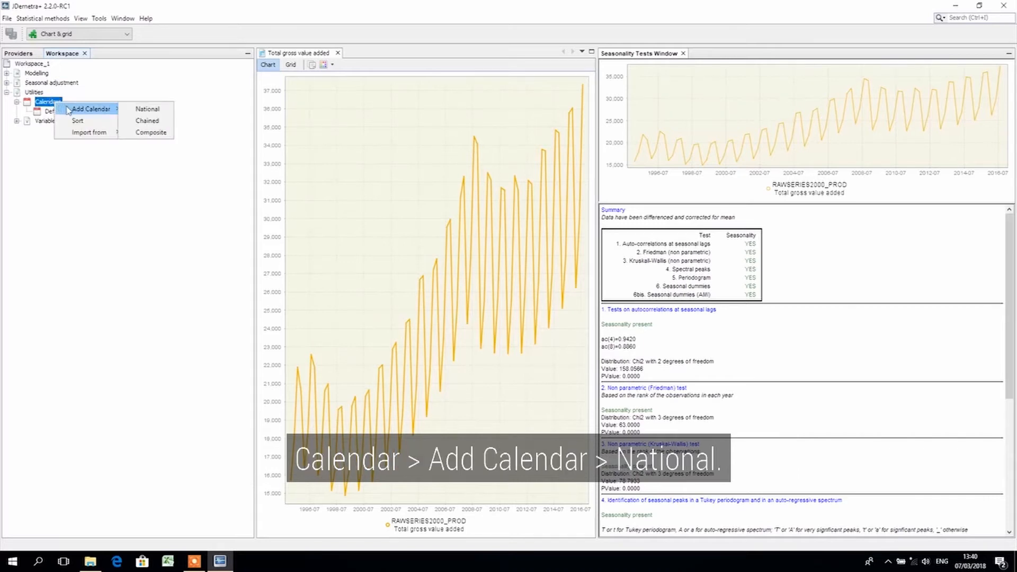
{"action": "left_click", "coordinate": [127, 109]}
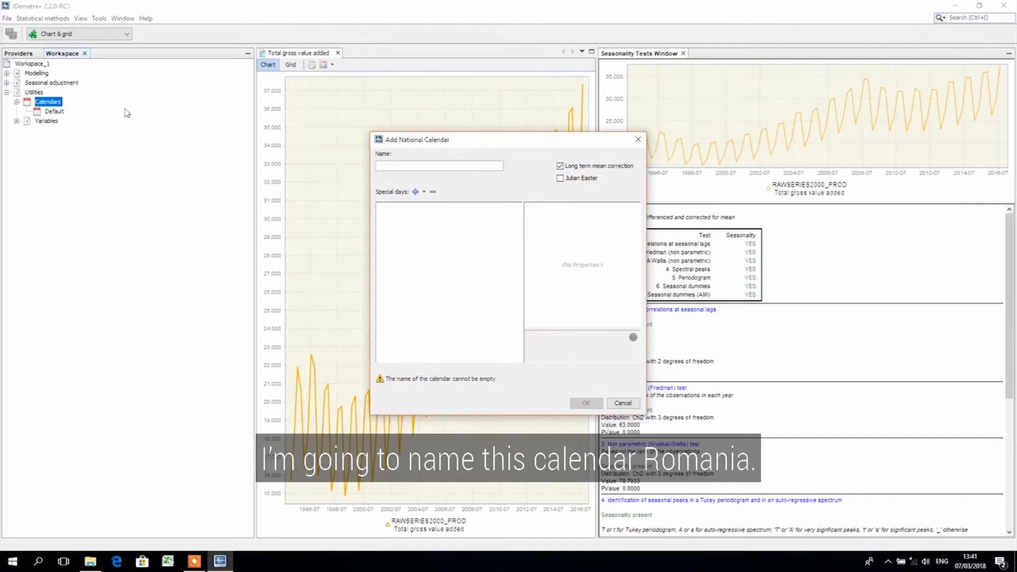
{"action": "left_click", "coordinate": [392, 164]}
{"action": "type", "text": "Romania"}
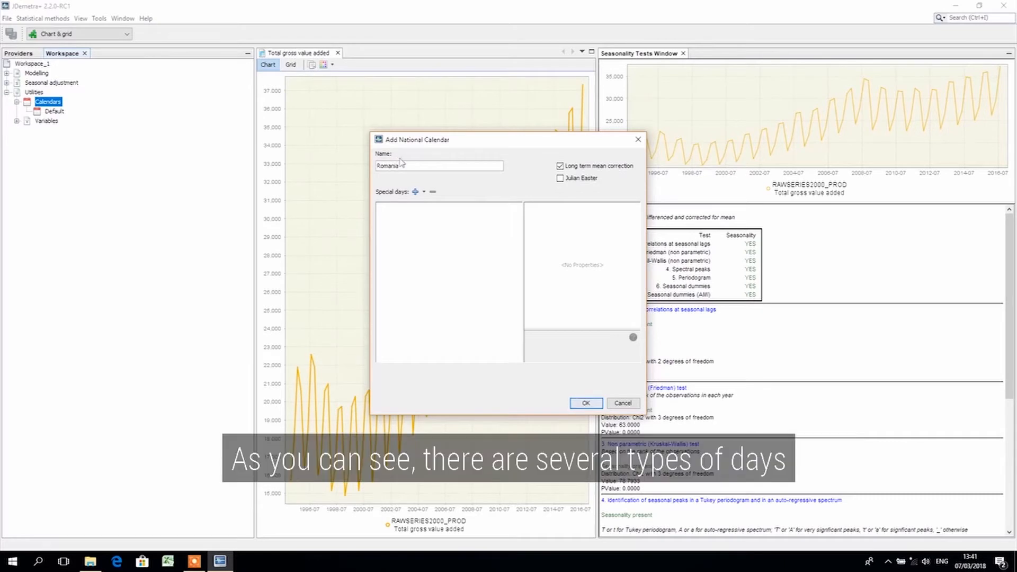
Add a fixed holiday on January 1 to the Romania calendar's special days
{"action": "left_click", "coordinate": [424, 192]}
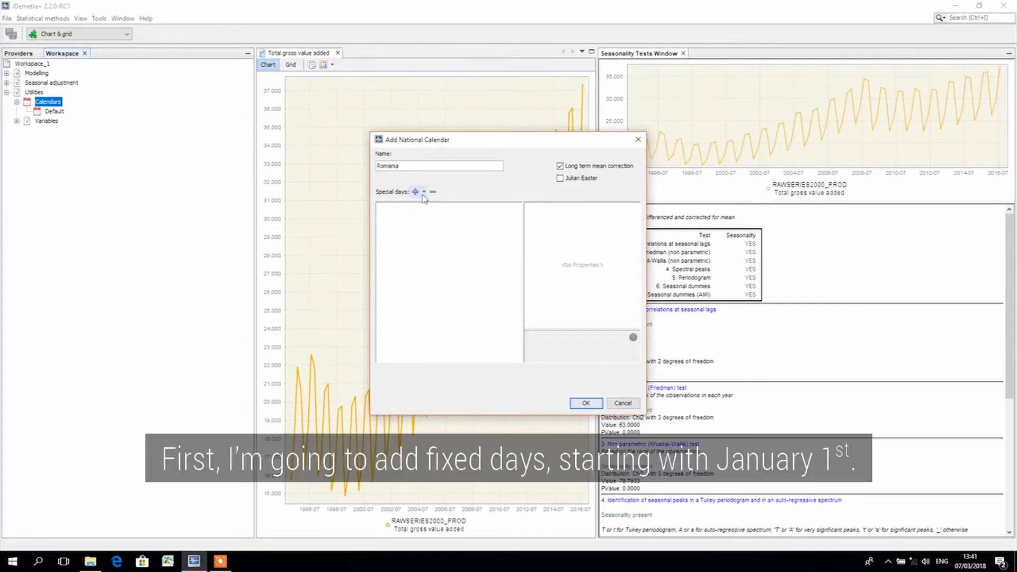
{"action": "left_click", "coordinate": [423, 193]}
{"action": "left_click", "coordinate": [430, 206]}
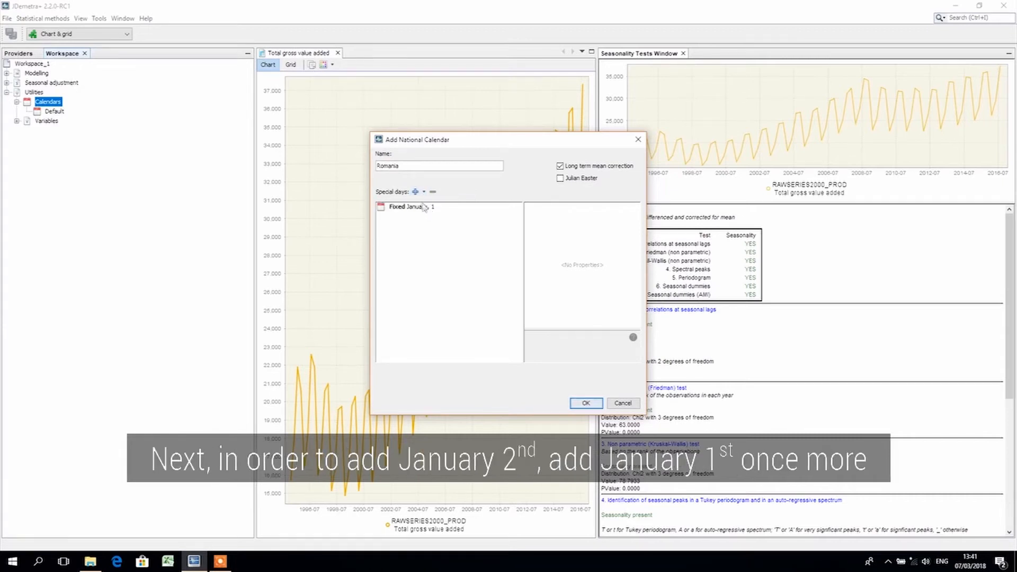
Add a second fixed holiday and set its day to 2, keeping January as the month
{"action": "left_click", "coordinate": [423, 192]}
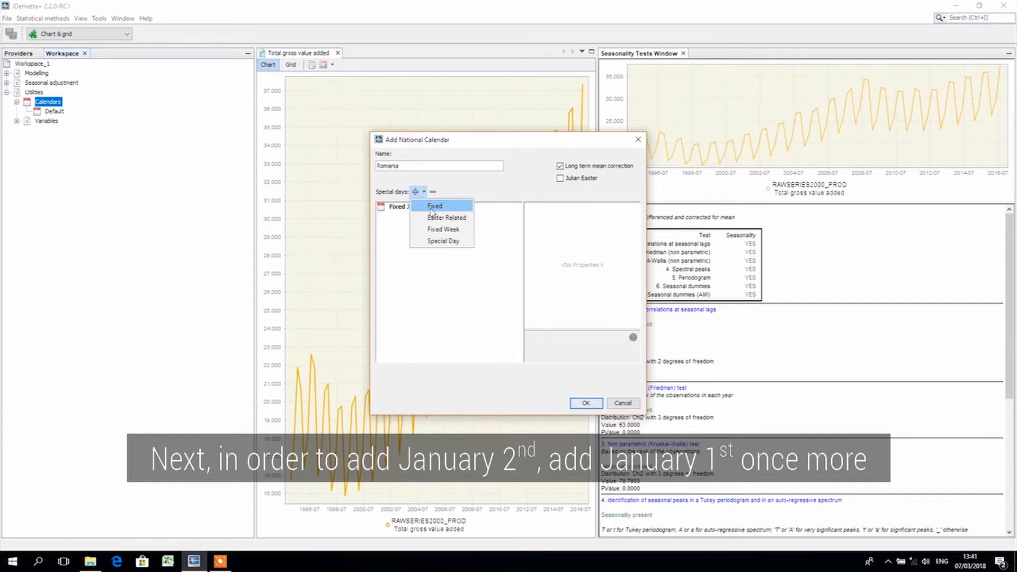
{"action": "left_click", "coordinate": [431, 208]}
{"action": "left_click", "coordinate": [429, 215]}
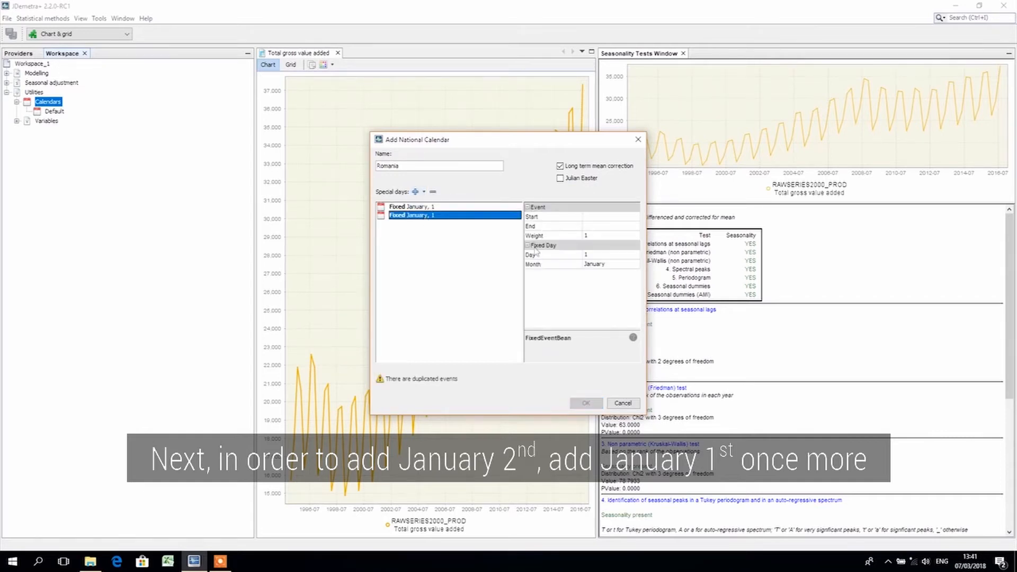
{"action": "left_click", "coordinate": [615, 256]}
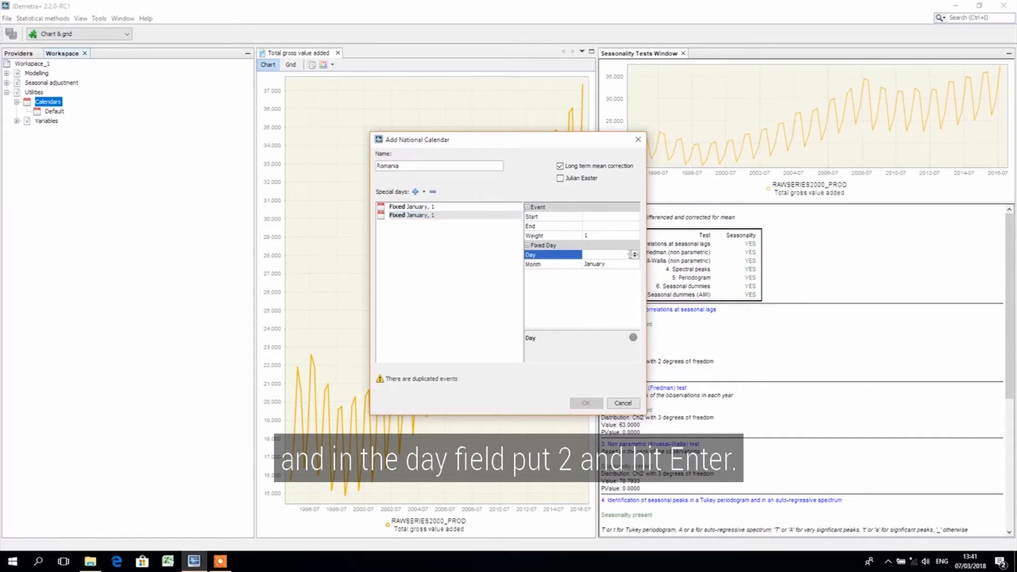
{"action": "left_click", "coordinate": [637, 252]}
{"action": "key", "text": "Return"}
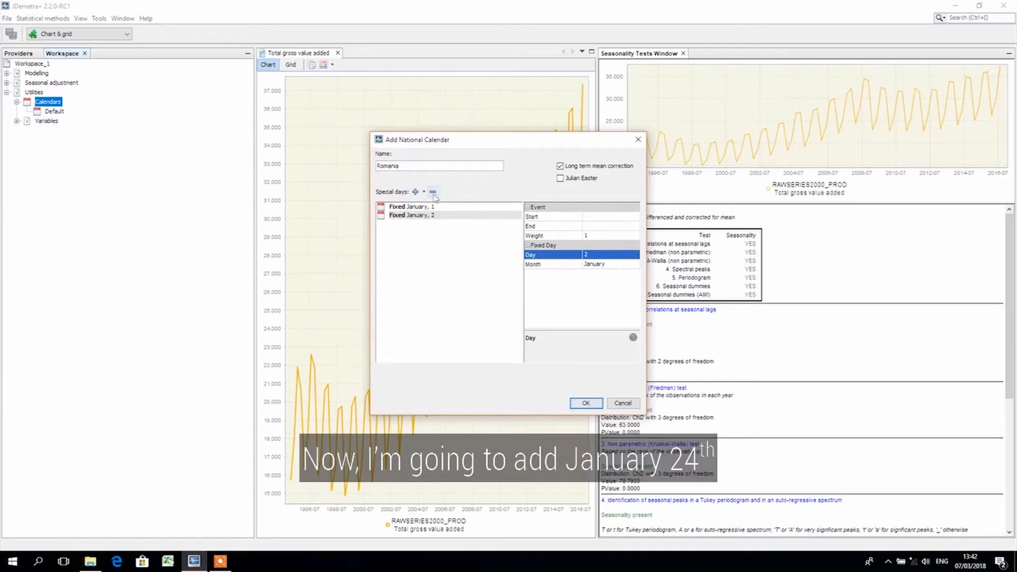
Add another fixed January holiday and set its day to 24
{"action": "left_click", "coordinate": [416, 191]}
{"action": "left_click", "coordinate": [431, 208]}
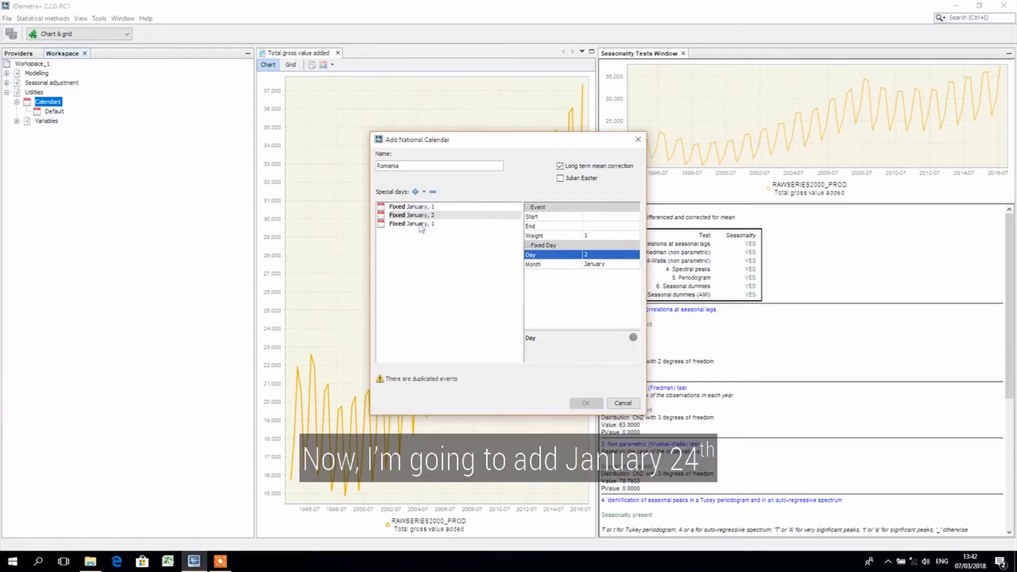
{"action": "left_click", "coordinate": [598, 255]}
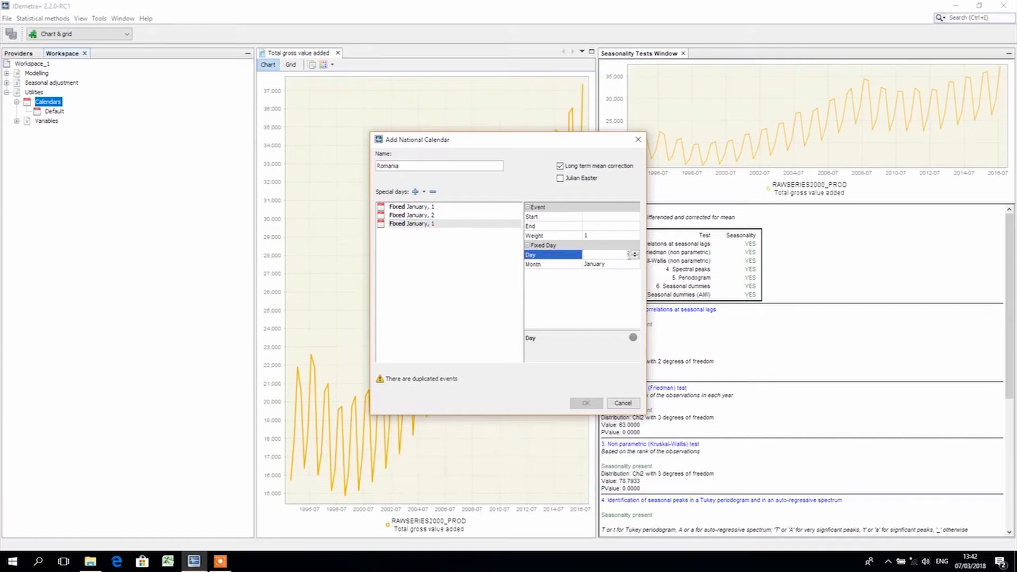
{"action": "left_click", "coordinate": [635, 253]}
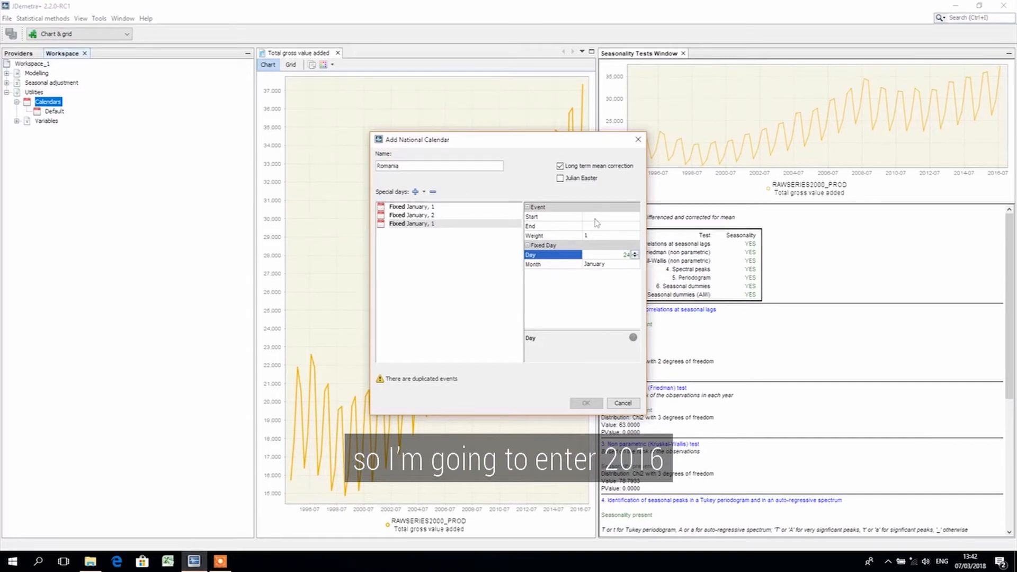
Set the start date of the January 24 holiday to 2016-10-07
{"action": "left_click", "coordinate": [589, 217]}
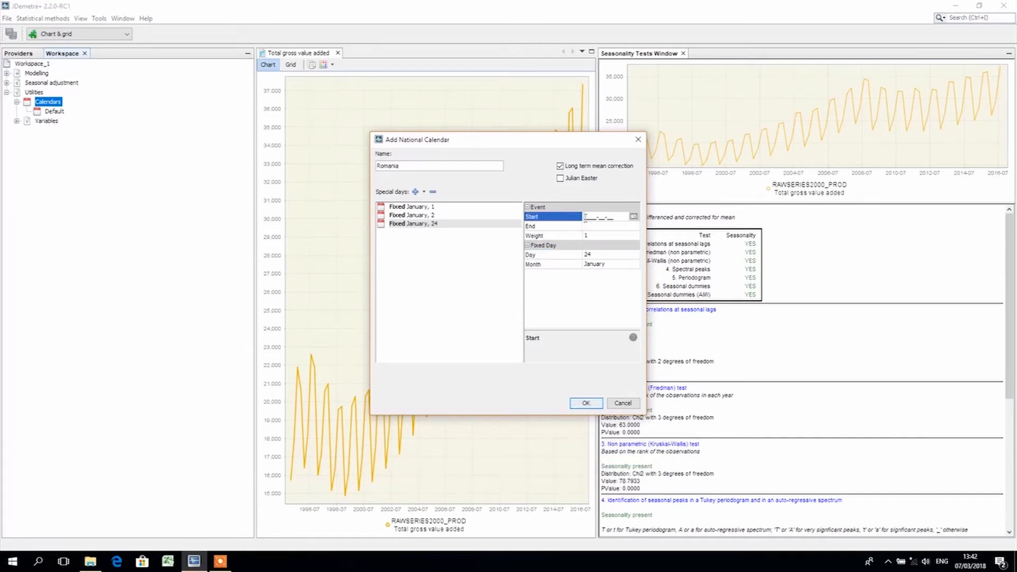
{"action": "type", "text": "2016-"}
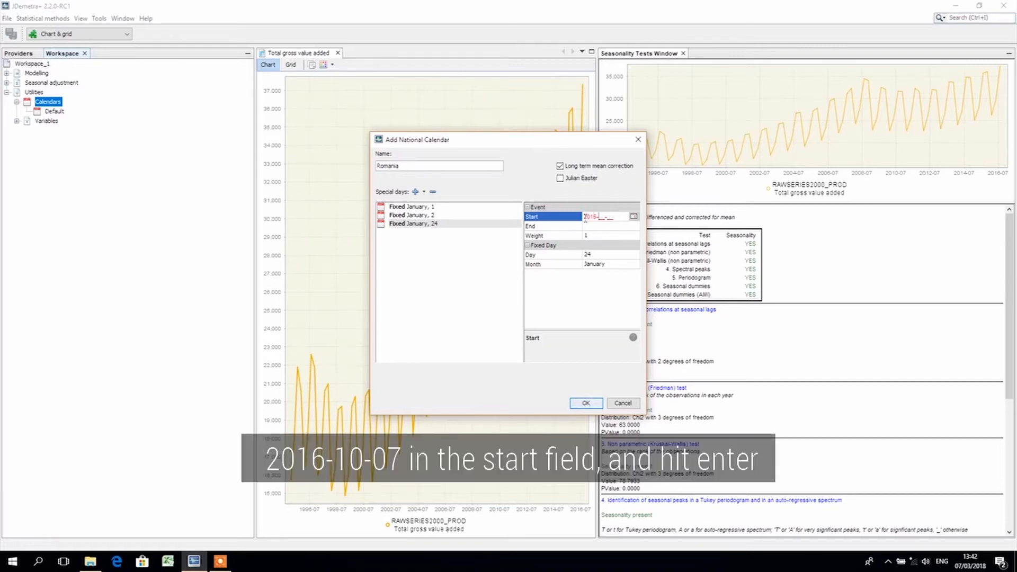
{"action": "type", "text": "10-07"}
{"action": "key", "text": "Return"}
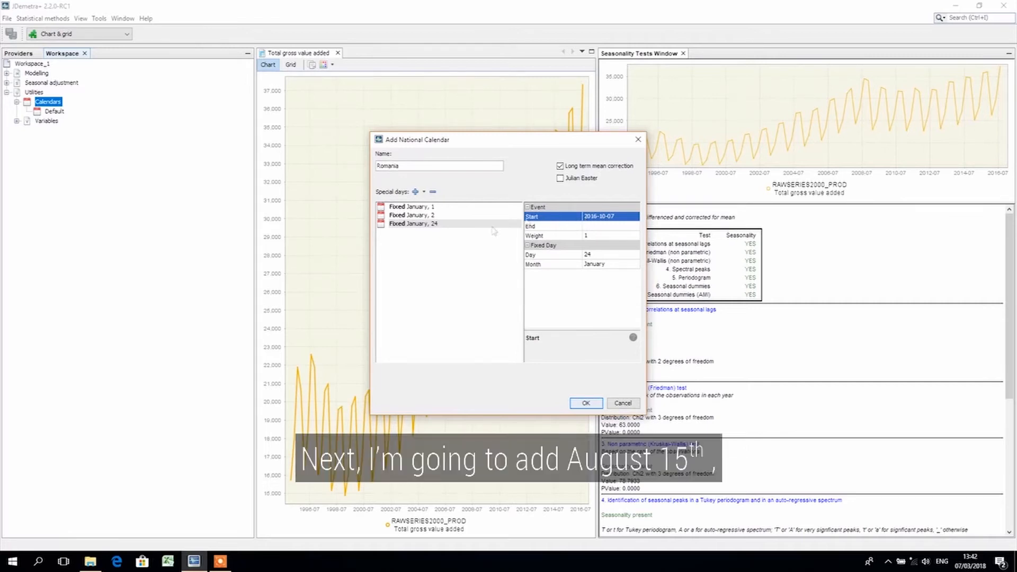
Add a fixed holiday with the month set to August and the day set to 15
{"action": "left_click", "coordinate": [424, 192]}
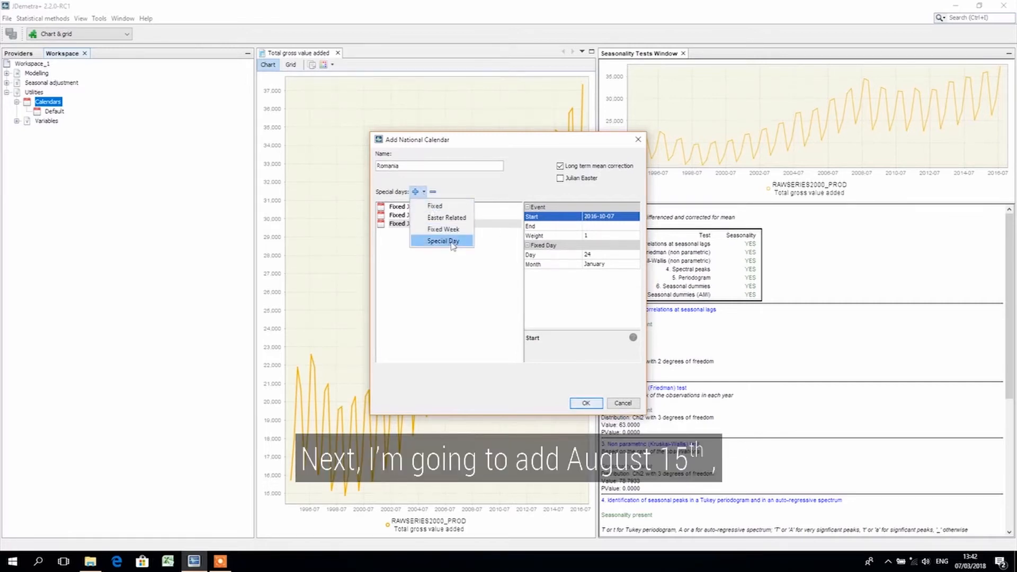
{"action": "left_click", "coordinate": [434, 206]}
{"action": "left_click", "coordinate": [426, 233]}
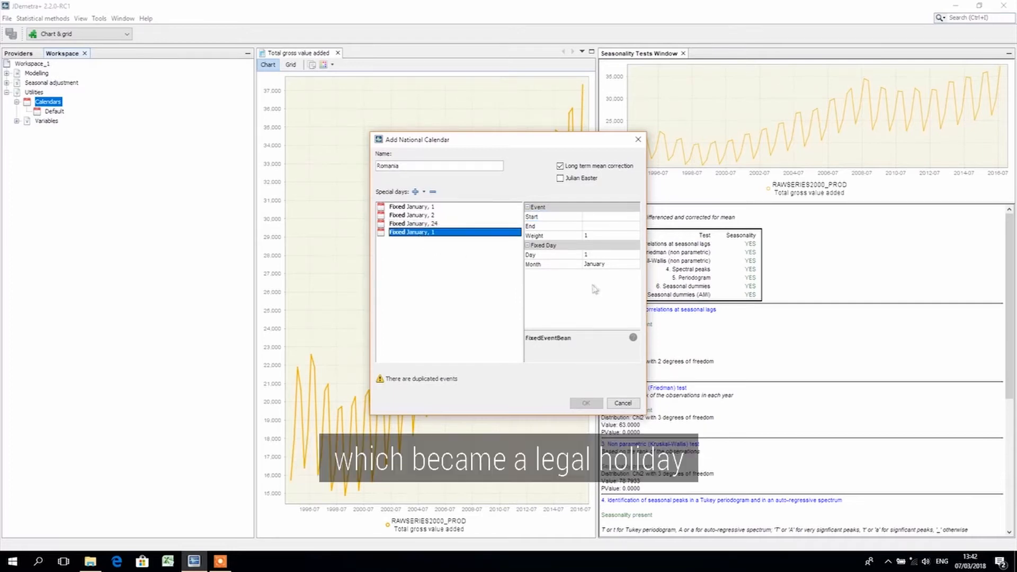
{"action": "left_click", "coordinate": [622, 271]}
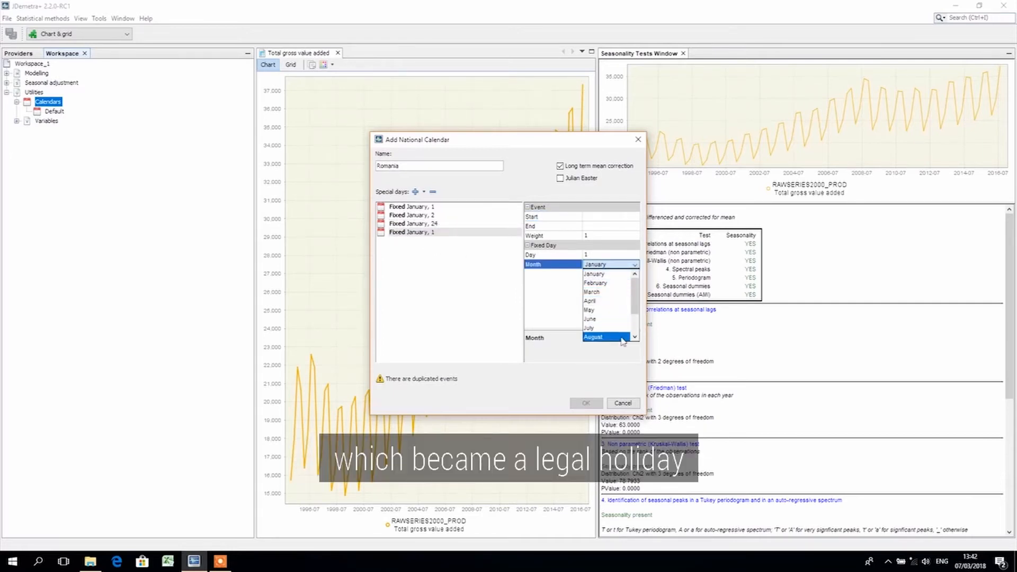
{"action": "left_click", "coordinate": [623, 314]}
{"action": "left_click", "coordinate": [621, 255]}
{"action": "left_click", "coordinate": [634, 252]}
{"action": "left_click", "coordinate": [634, 252]}
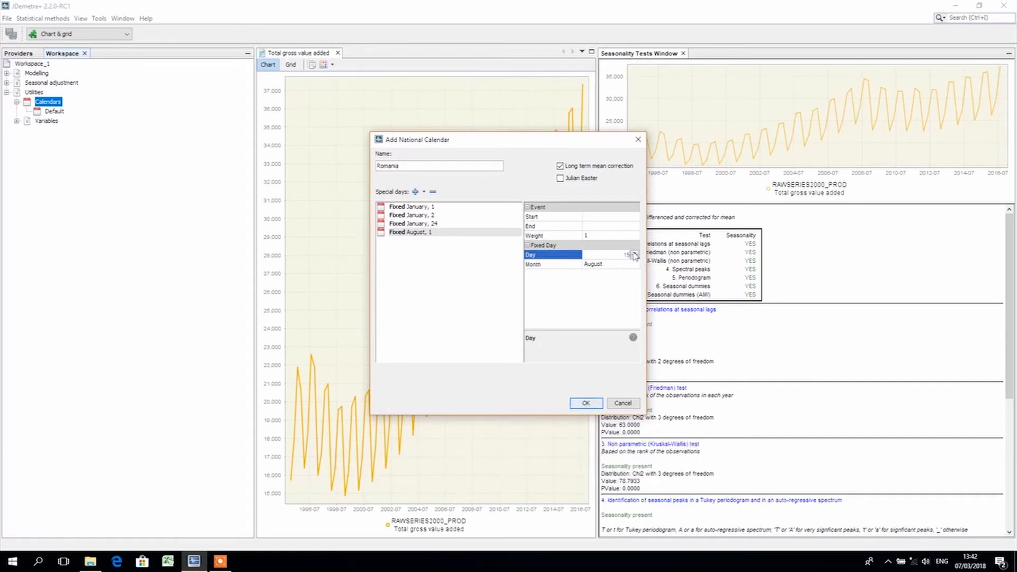
{"action": "key", "text": "Return"}
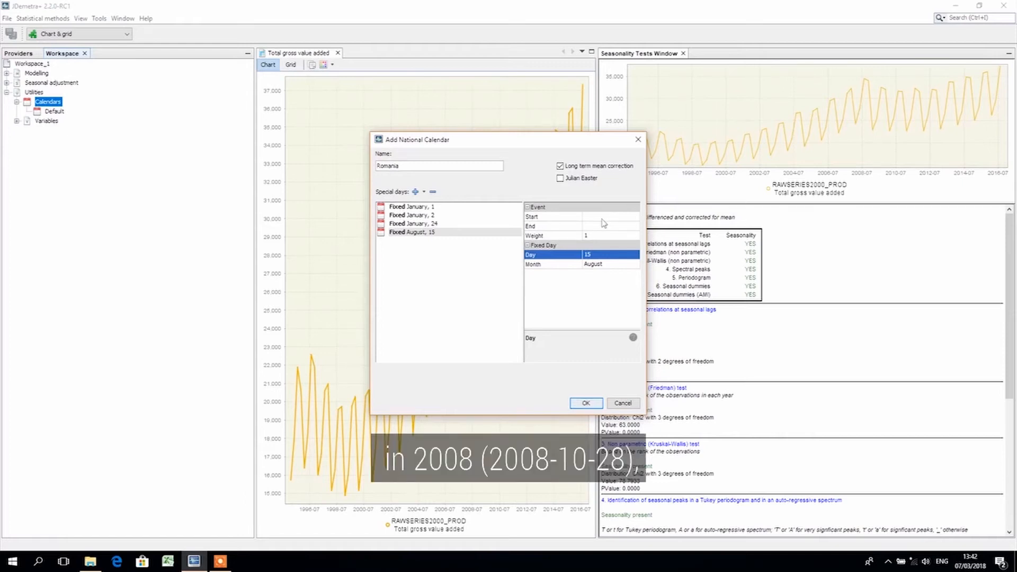
Set the start date of the August 15 holiday to 2008-10-28
{"action": "left_click", "coordinate": [585, 218]}
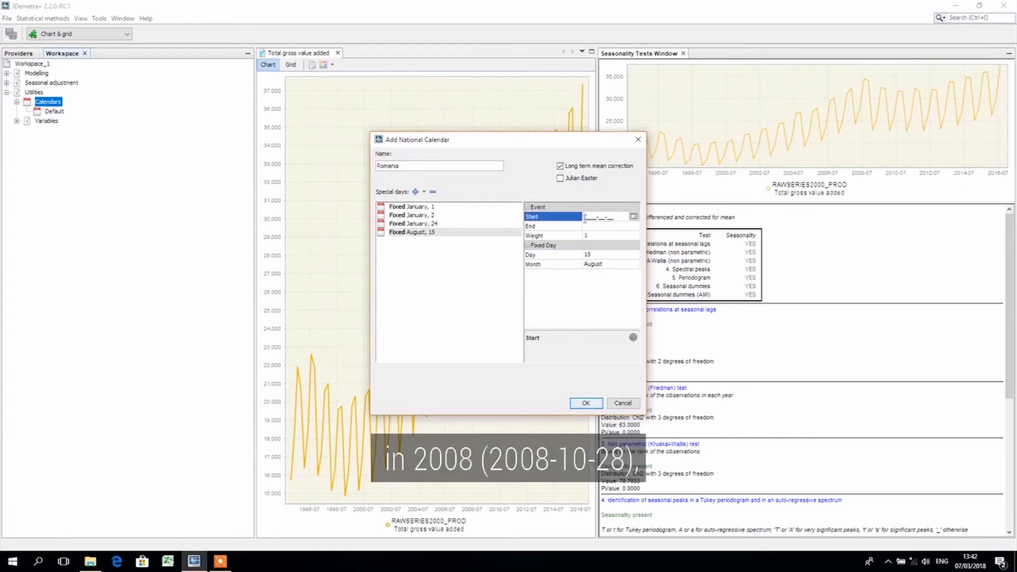
{"action": "type", "text": "200"}
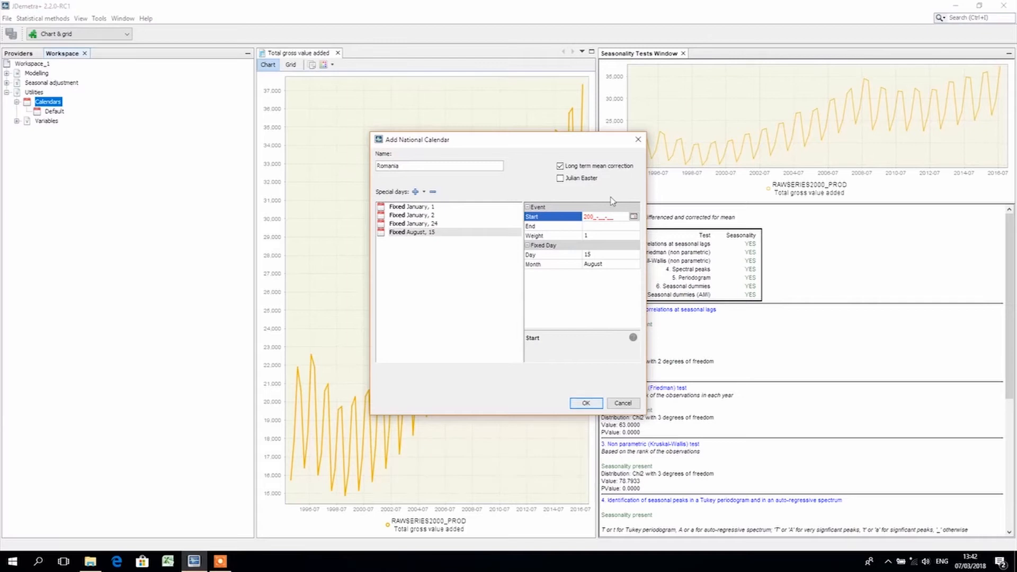
{"action": "type", "text": "8-10-28"}
Add a fixed holiday with the month set to November and the day set to 30
{"action": "left_click", "coordinate": [423, 192]}
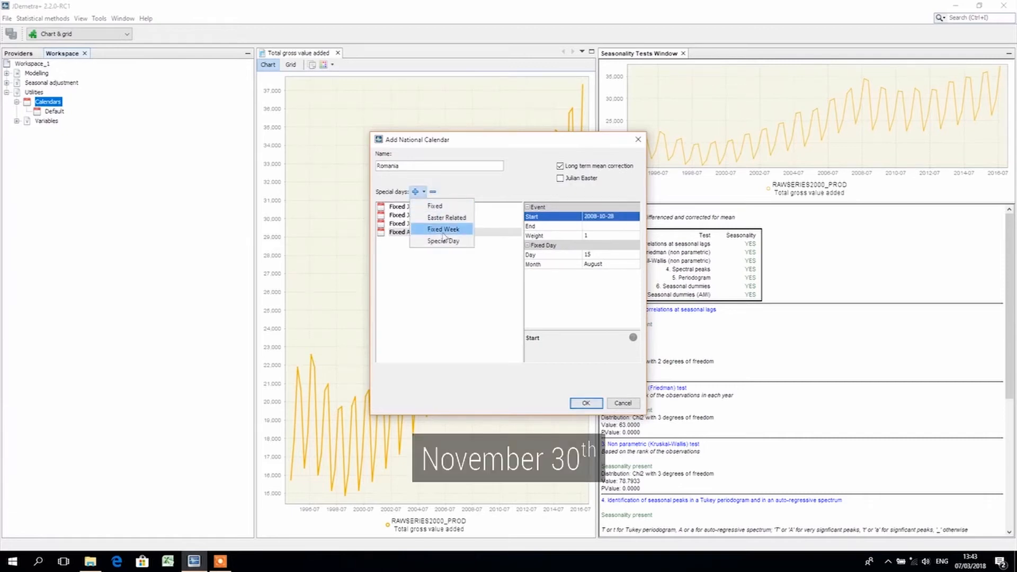
{"action": "left_click", "coordinate": [434, 206]}
{"action": "left_click", "coordinate": [618, 265]}
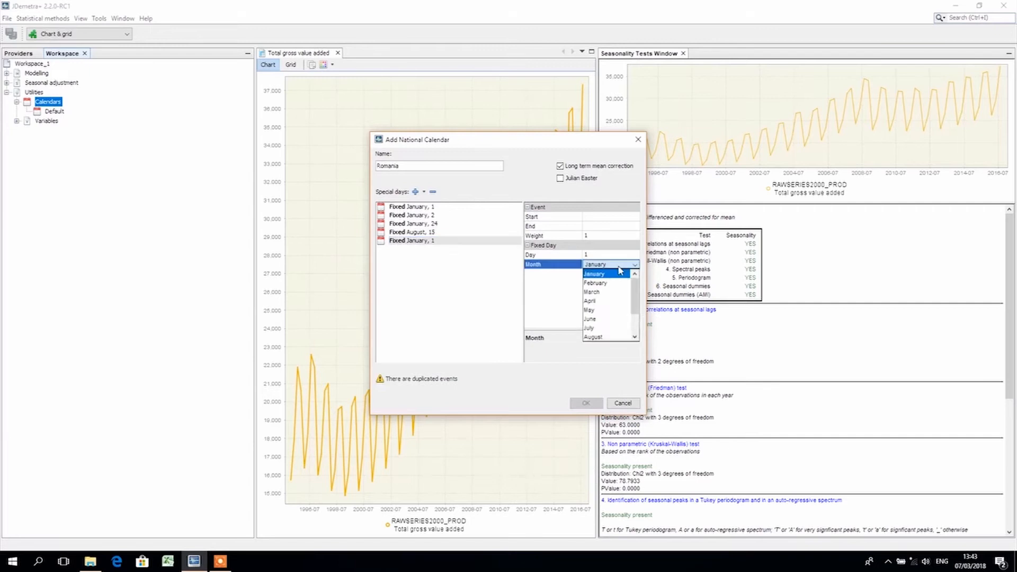
{"action": "scroll", "coordinate": [609, 317], "scroll_direction": "down", "scroll_amount": 2}
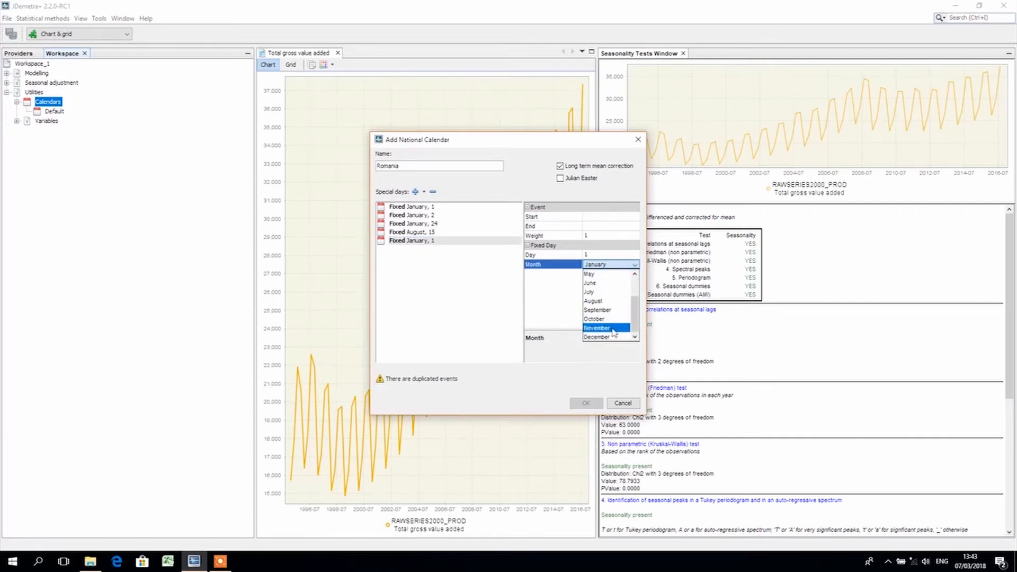
{"action": "left_click", "coordinate": [611, 329]}
{"action": "left_click", "coordinate": [629, 255]}
{"action": "key", "text": "BackSpace"}
{"action": "type", "text": "30"}
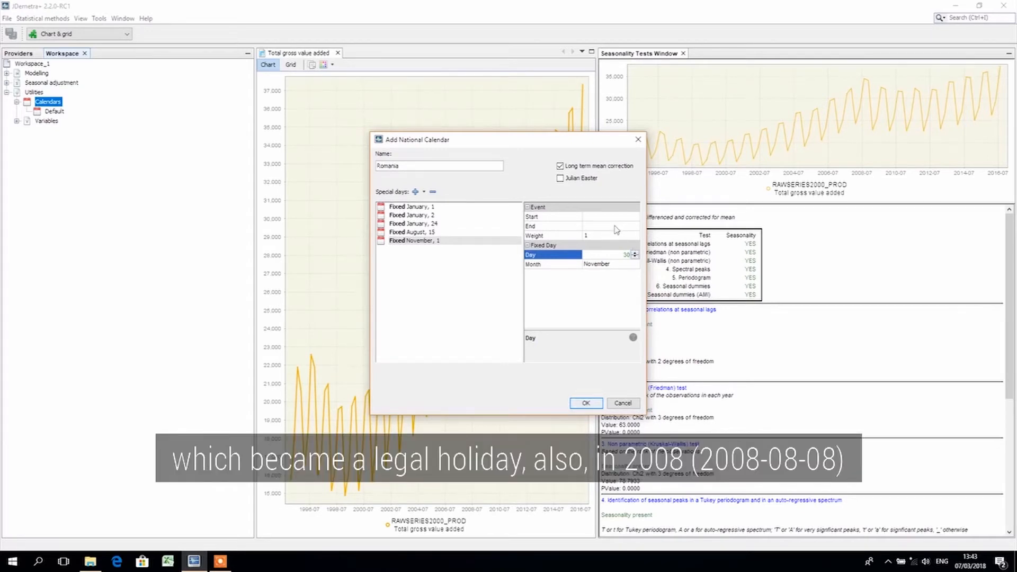
Set the start date of the November 30 holiday to 2008-08-08
{"action": "left_click", "coordinate": [586, 216]}
{"action": "type", "text": "200"}
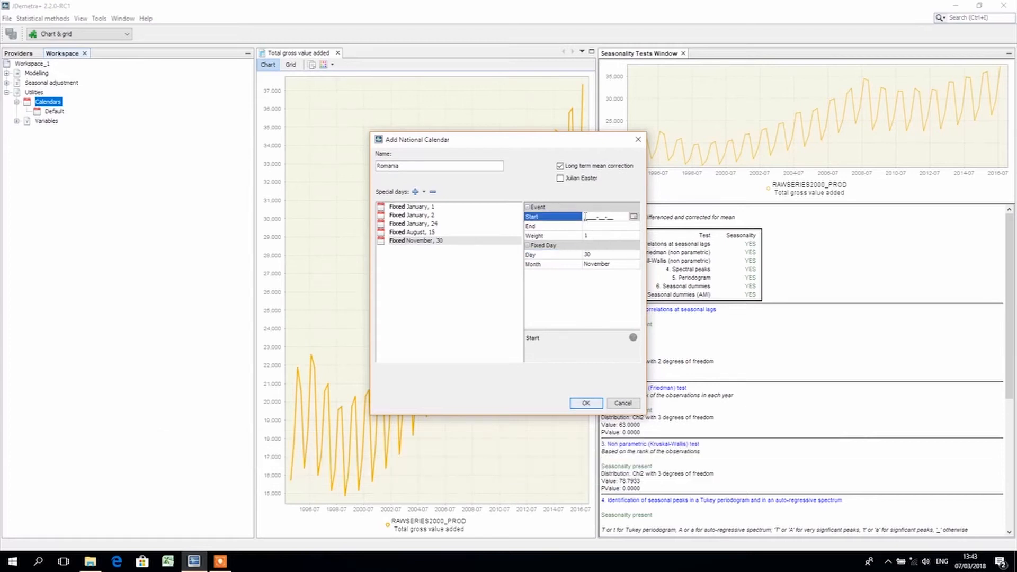
{"action": "type", "text": "8-08-08"}
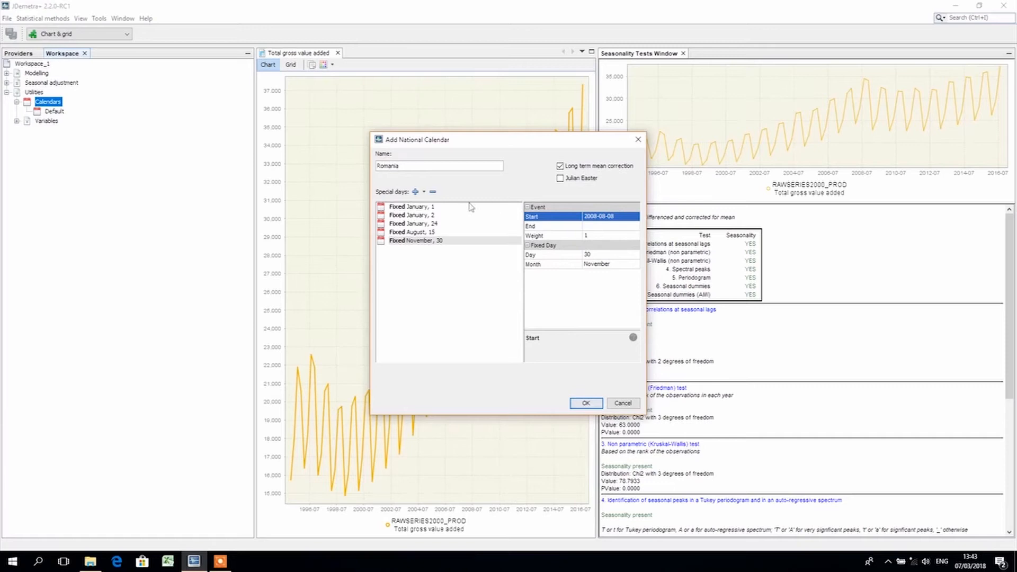
Add a fixed holiday on December 1 and save the Romania calendar
{"action": "left_click", "coordinate": [424, 192]}
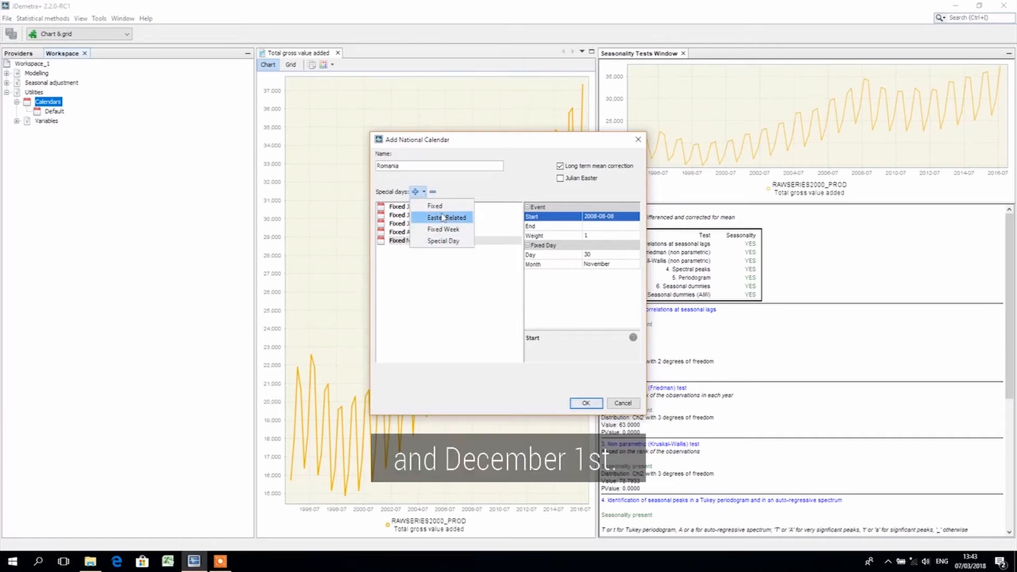
{"action": "left_click", "coordinate": [439, 206]}
{"action": "left_click", "coordinate": [418, 249]}
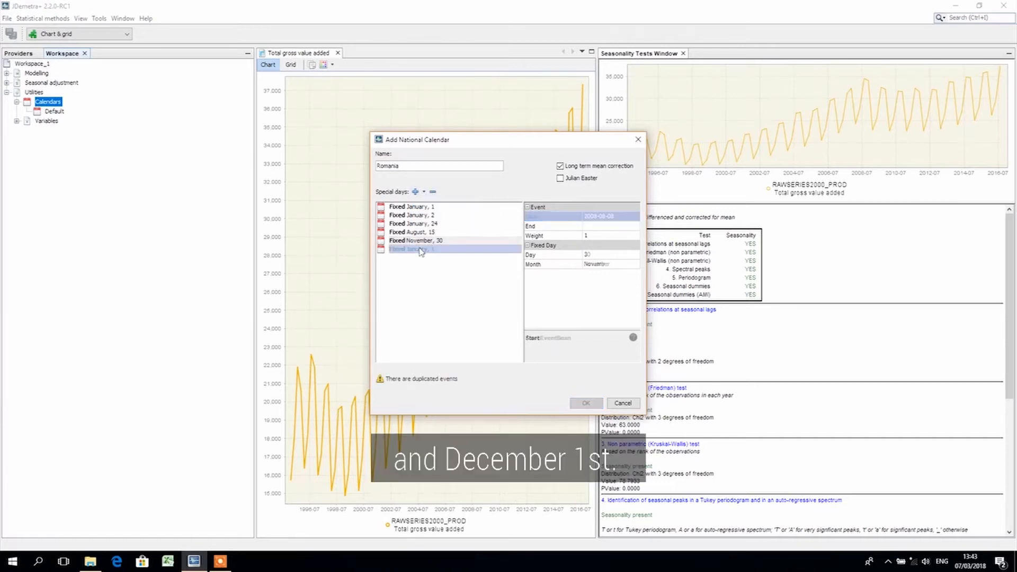
{"action": "left_click", "coordinate": [608, 264]}
{"action": "scroll", "coordinate": [618, 335], "scroll_direction": "down", "scroll_amount": 2}
{"action": "left_click", "coordinate": [618, 335]}
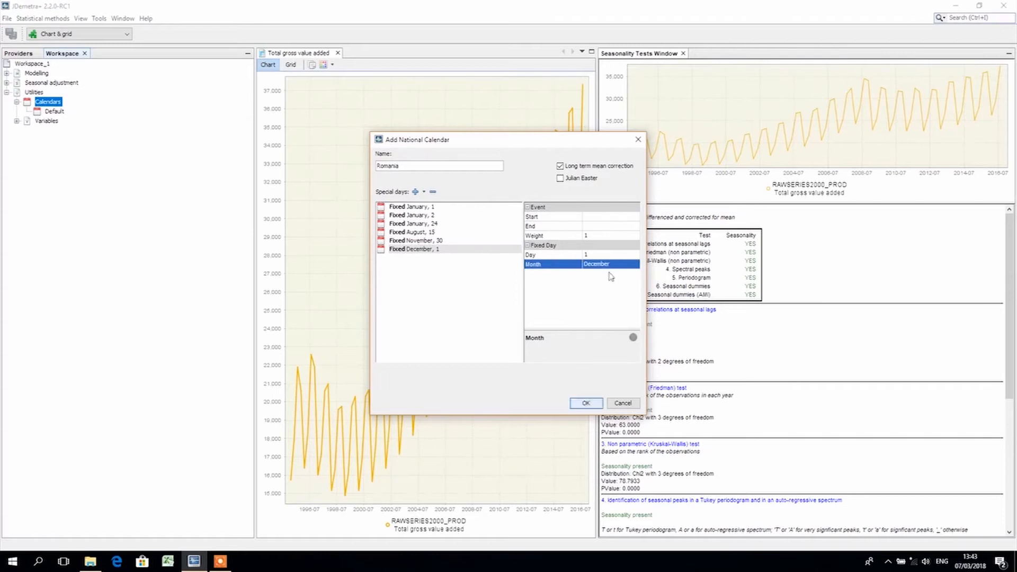
{"action": "key", "text": "Return"}
{"action": "right_click", "coordinate": [49, 105]}
{"action": "mouse_move", "coordinate": [72, 111]}
{"action": "left_click", "coordinate": [132, 109]}
{"action": "left_click", "coordinate": [638, 141]}
Reopen the Romania calendar for editing and add Christmas as a Special Day event
{"action": "right_click", "coordinate": [56, 121]}
{"action": "left_click", "coordinate": [76, 128]}
{"action": "left_click", "coordinate": [422, 290]}
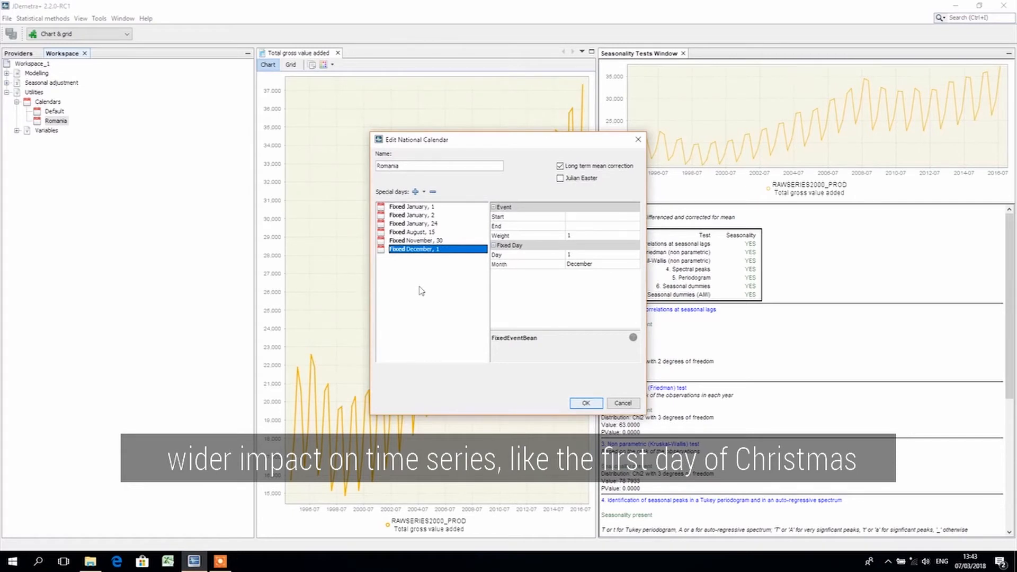
{"action": "left_click", "coordinate": [424, 191]}
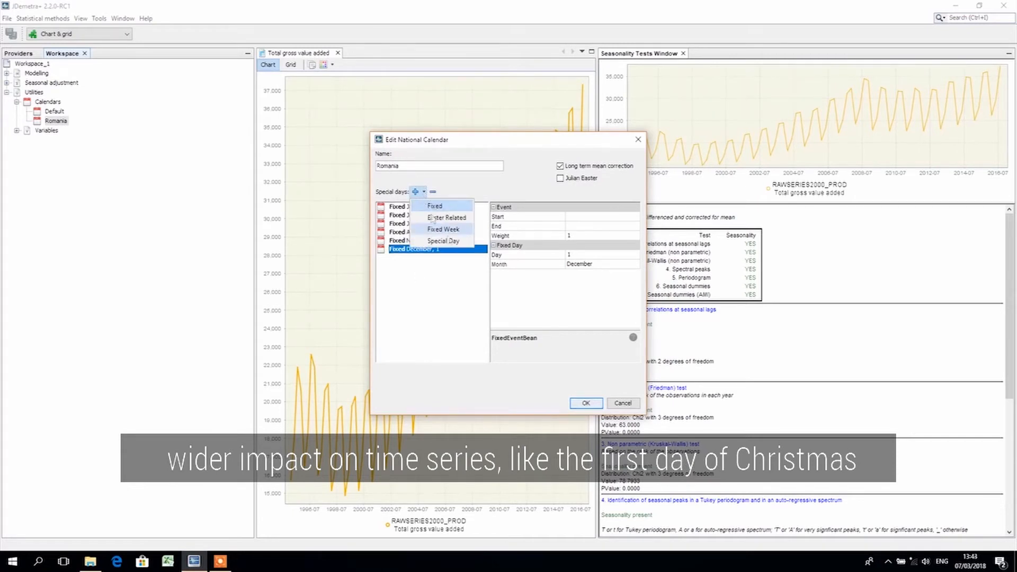
{"action": "left_click", "coordinate": [450, 240]}
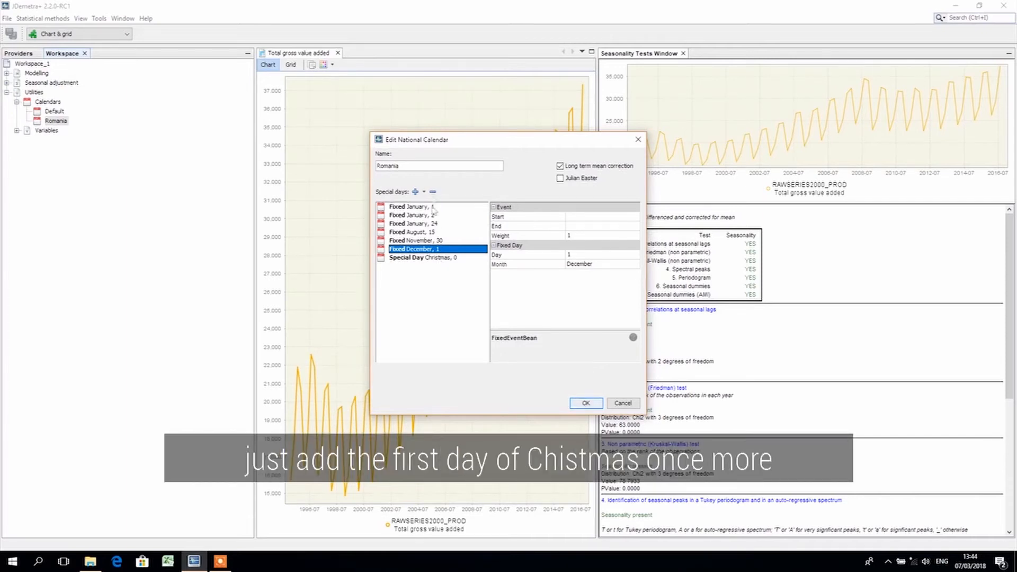
Add a second Christmas Special Day and set its offset to 1 for the second day of Christmas
{"action": "left_click", "coordinate": [424, 192]}
{"action": "left_click", "coordinate": [454, 241]}
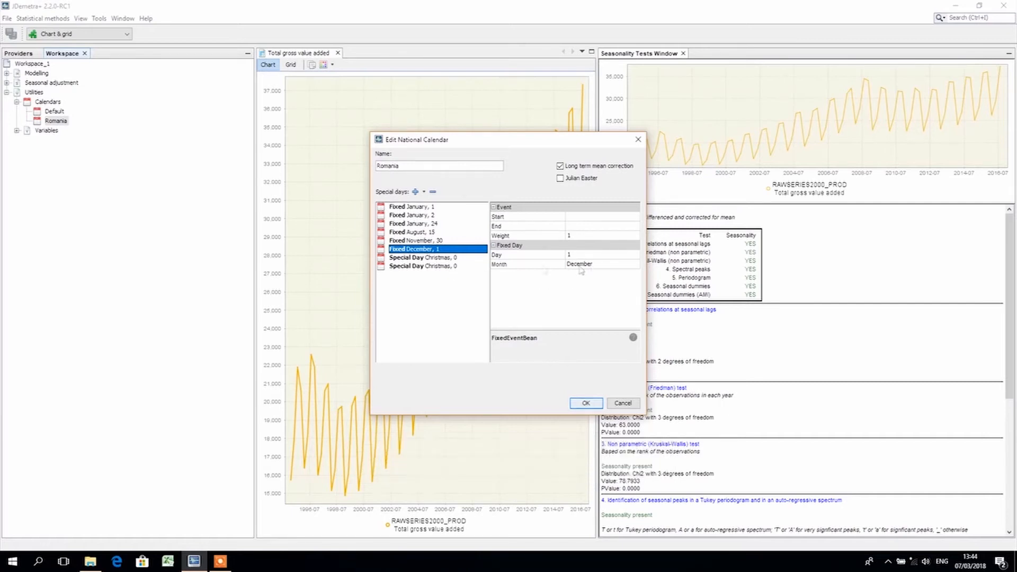
{"action": "left_click", "coordinate": [453, 268]}
{"action": "left_click", "coordinate": [628, 264]}
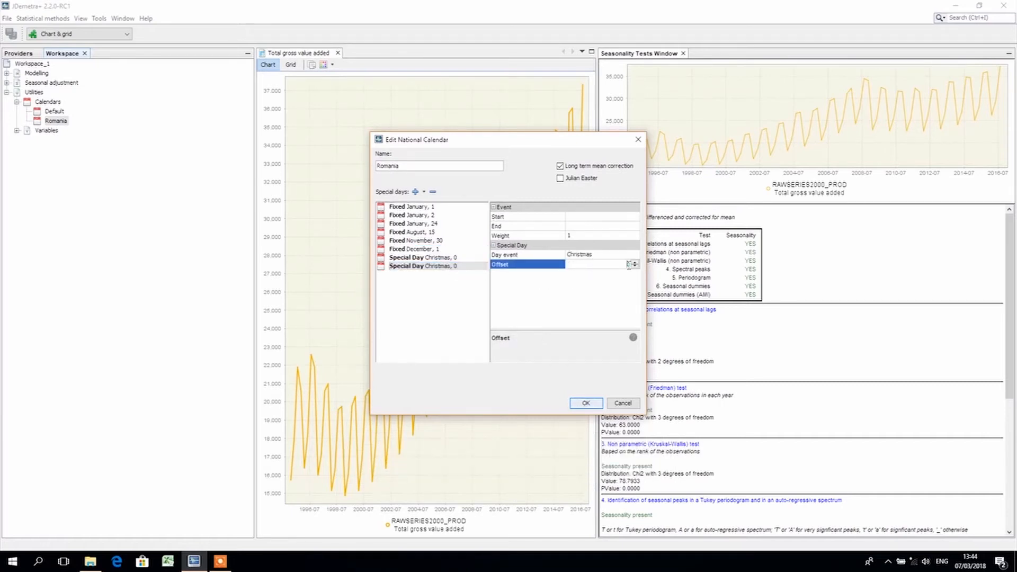
{"action": "type", "text": "1"}
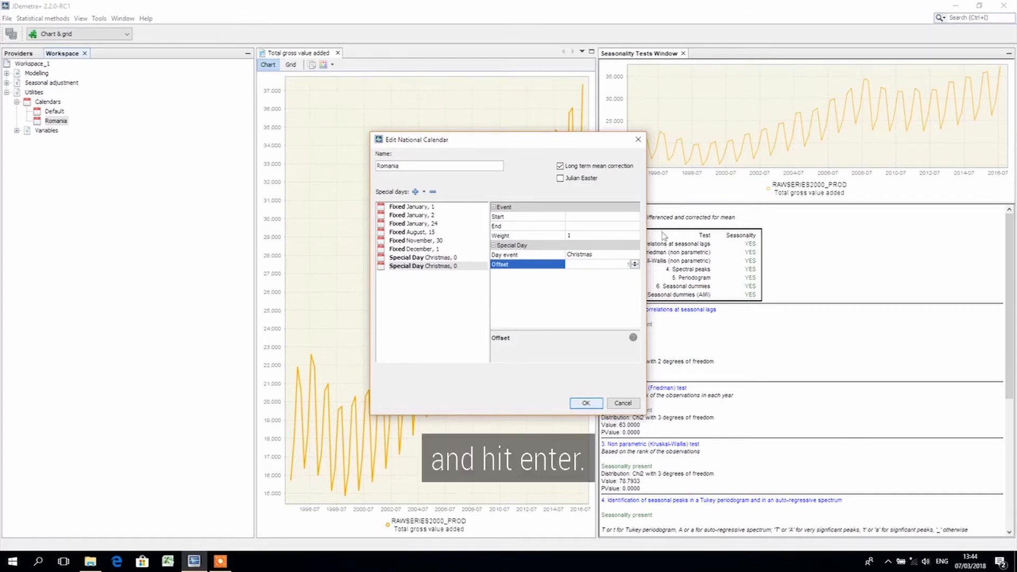
{"action": "key", "text": "Return"}
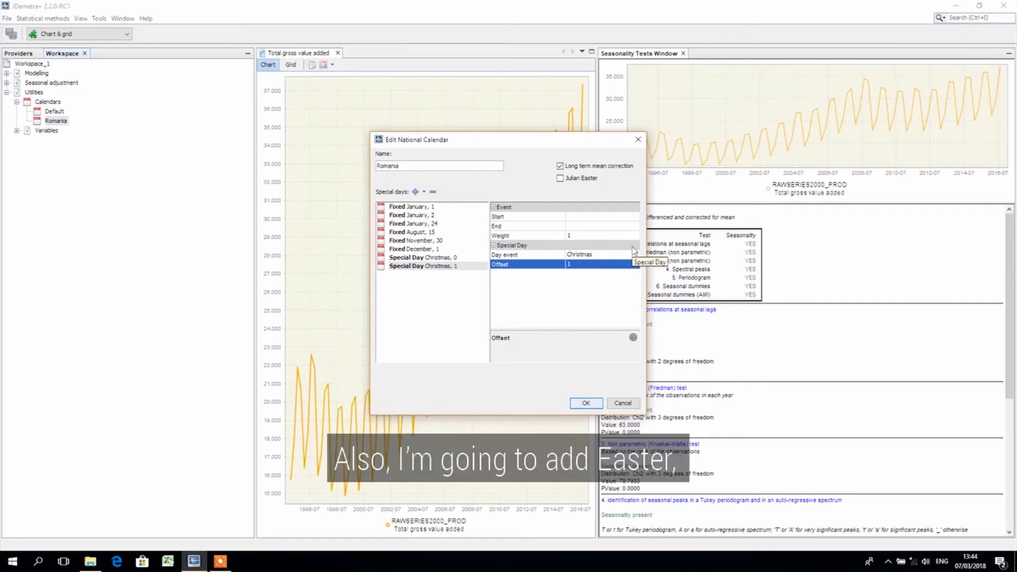
Add a Special Day holiday to the Romania calendar and set its day event to Easter
{"action": "left_click", "coordinate": [424, 193]}
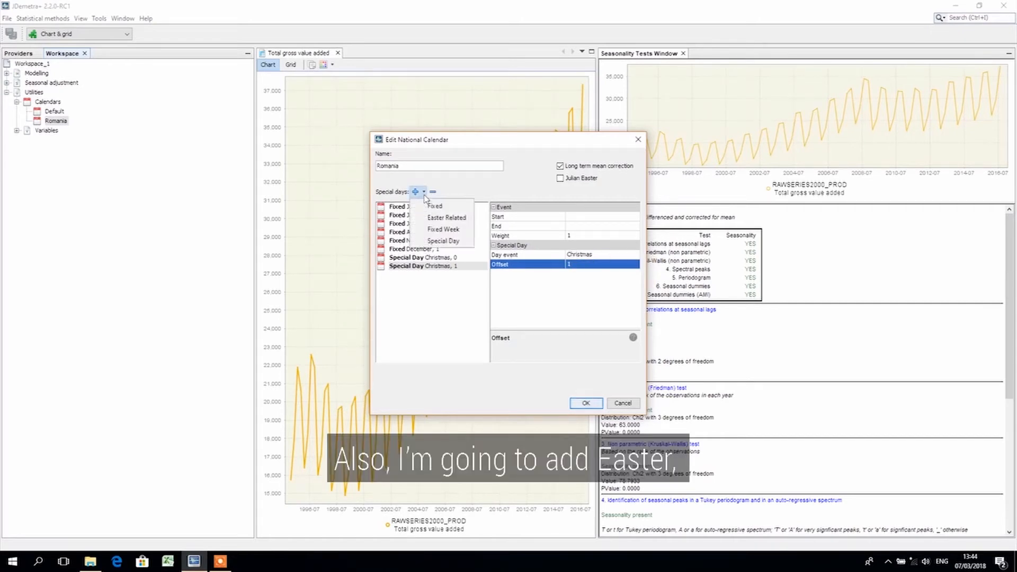
{"action": "left_click", "coordinate": [443, 241]}
{"action": "left_click", "coordinate": [604, 255]}
{"action": "scroll", "coordinate": [622, 313], "scroll_direction": "up", "scroll_amount": 1}
{"action": "scroll", "coordinate": [611, 310], "scroll_direction": "up", "scroll_amount": 1}
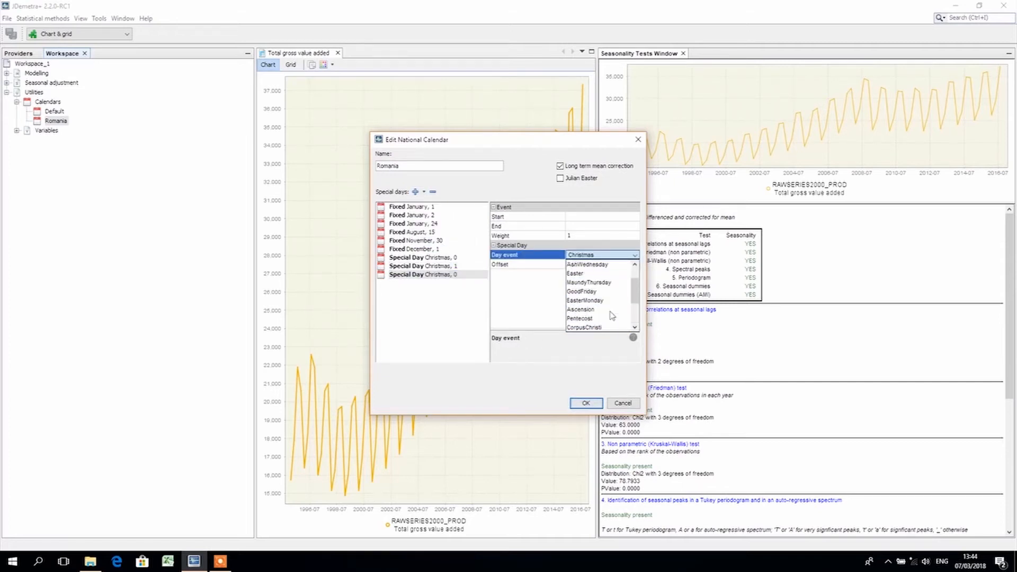
{"action": "left_click", "coordinate": [601, 282]}
Add another Special Day holiday and set its day event to EasterMonday
{"action": "left_click", "coordinate": [424, 191]}
{"action": "left_click", "coordinate": [442, 241]}
{"action": "left_click", "coordinate": [604, 255]}
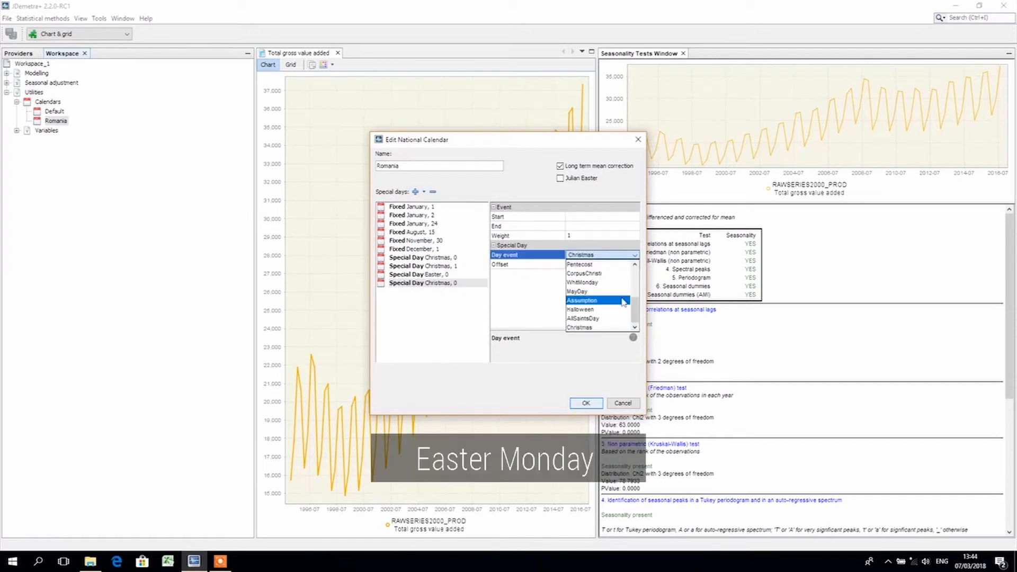
{"action": "scroll", "coordinate": [635, 317], "scroll_direction": "up", "scroll_amount": 1}
{"action": "scroll", "coordinate": [634, 316], "scroll_direction": "up", "scroll_amount": 1}
{"action": "left_click", "coordinate": [585, 264]}
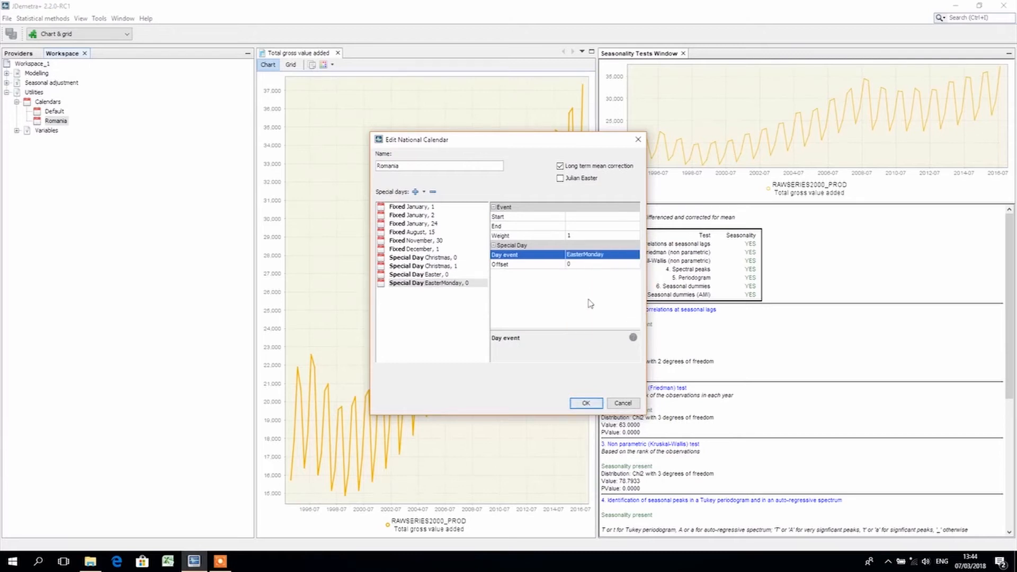
Add a Special Day holiday for MayDay to the Romania calendar
{"action": "left_click", "coordinate": [423, 192]}
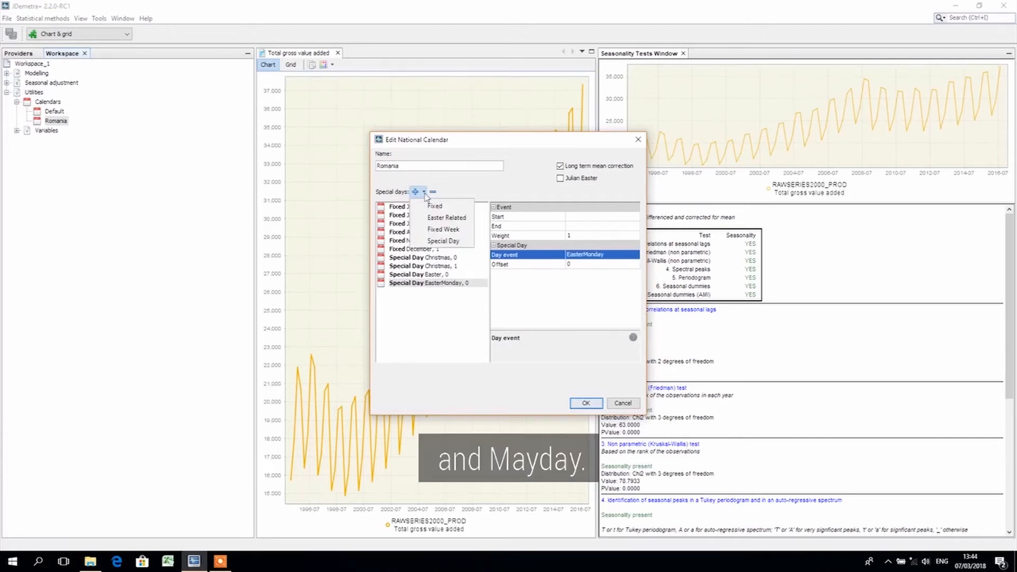
{"action": "left_click", "coordinate": [444, 241]}
{"action": "left_click", "coordinate": [601, 254]}
{"action": "scroll", "coordinate": [614, 296], "scroll_direction": "down", "scroll_amount": 1}
{"action": "scroll", "coordinate": [618, 299], "scroll_direction": "up", "scroll_amount": 1}
{"action": "scroll", "coordinate": [617, 298], "scroll_direction": "down", "scroll_amount": 2}
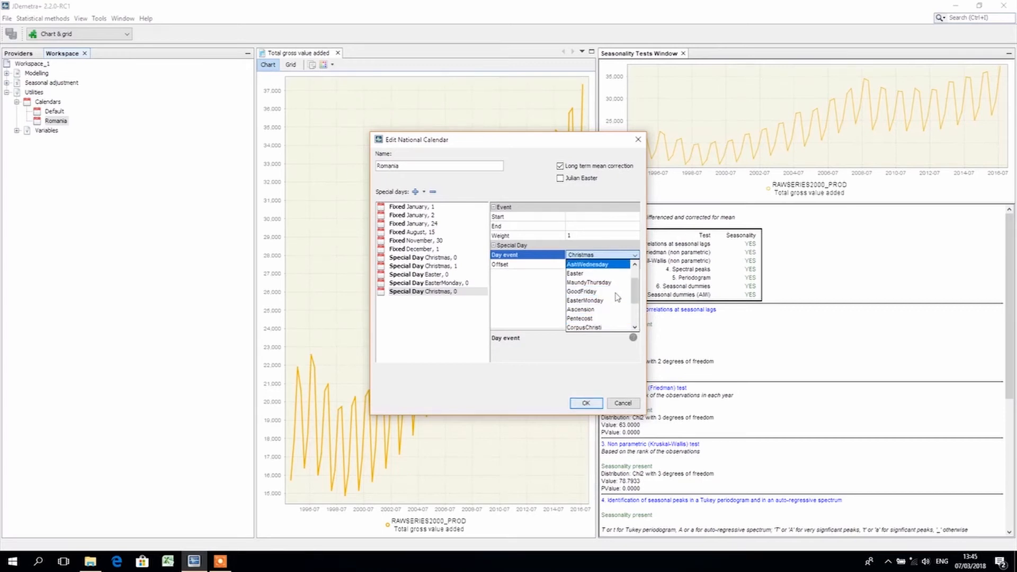
{"action": "left_click", "coordinate": [612, 307]}
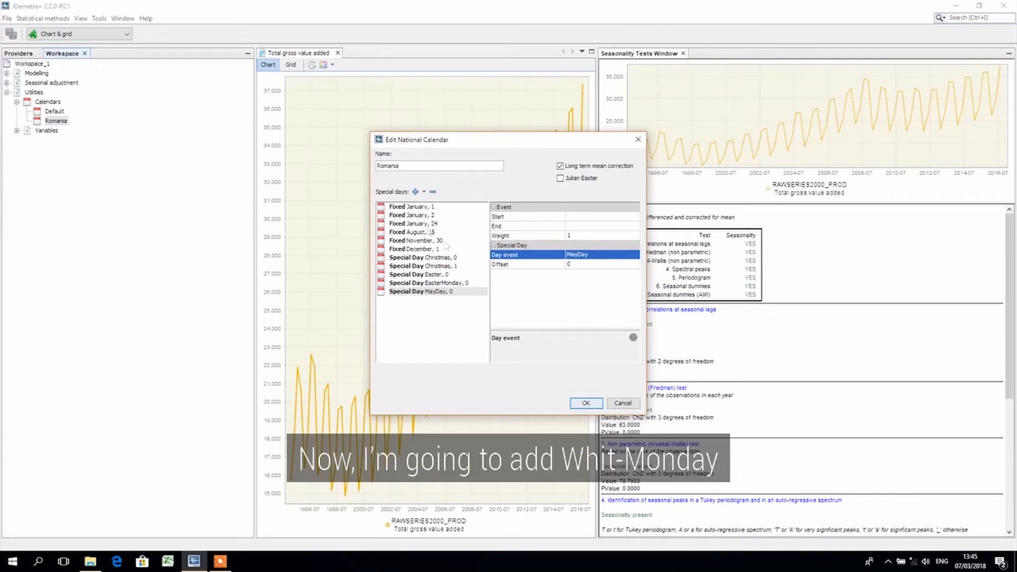
Add a WhitMonday Special Day and set its start date to 2008-10-28
{"action": "left_click", "coordinate": [423, 192]}
{"action": "left_click", "coordinate": [448, 242]}
{"action": "left_click", "coordinate": [604, 255]}
{"action": "left_click", "coordinate": [610, 282]}
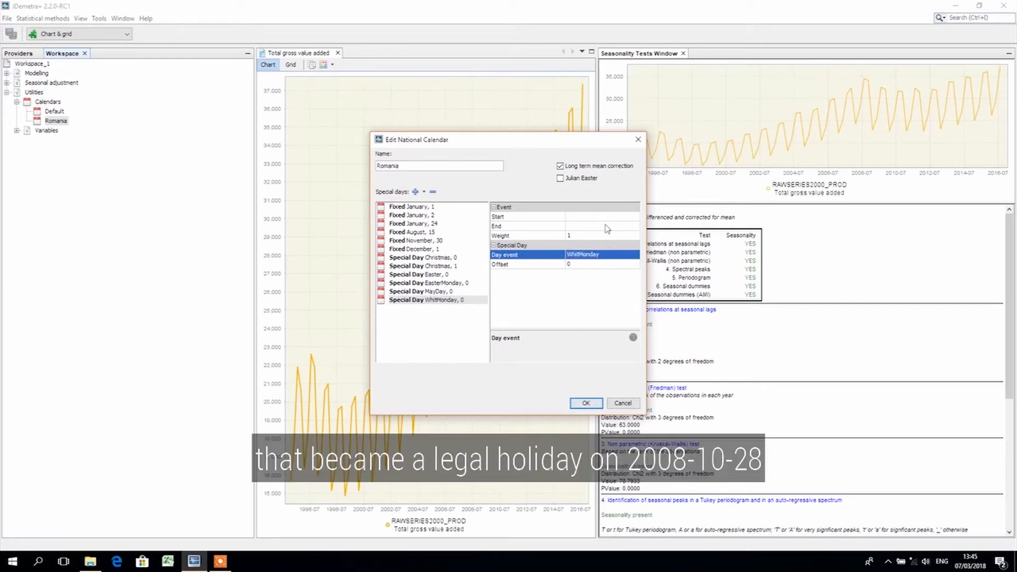
{"action": "left_click", "coordinate": [569, 217]}
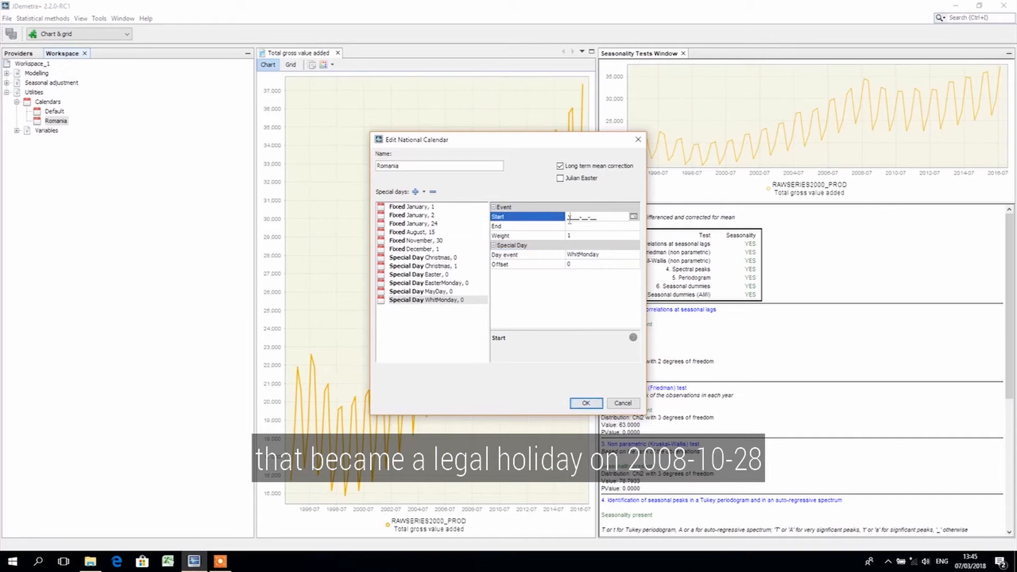
{"action": "type", "text": "2008-1"}
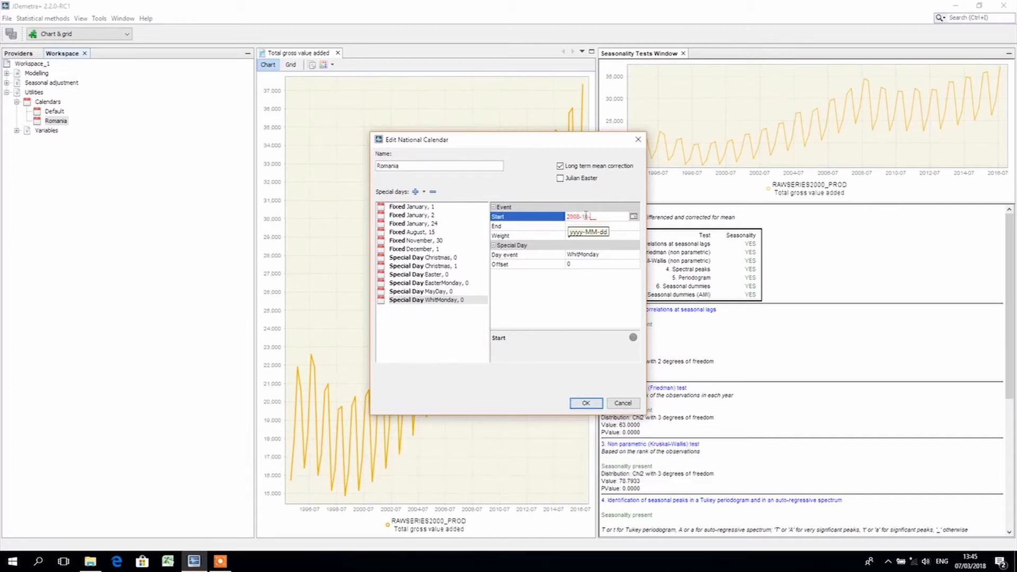
{"action": "type", "text": "0-28"}
{"action": "key", "text": "Return"}
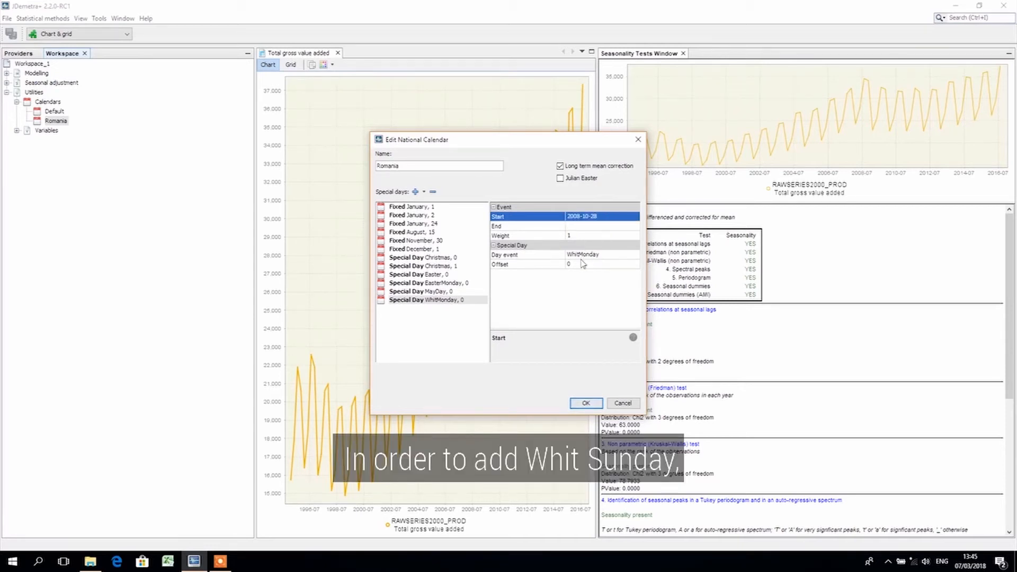
Add a second Special Day holiday with WhitMonday as its day event
{"action": "left_click", "coordinate": [424, 192]}
{"action": "left_click", "coordinate": [443, 241]}
{"action": "left_click", "coordinate": [443, 308]}
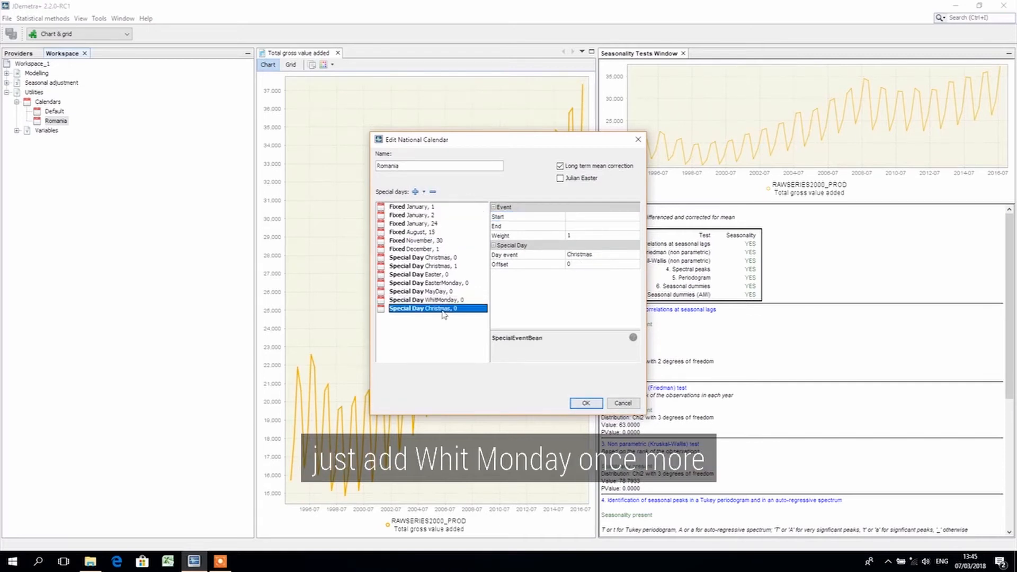
{"action": "left_click", "coordinate": [607, 254]}
{"action": "left_click", "coordinate": [582, 283]}
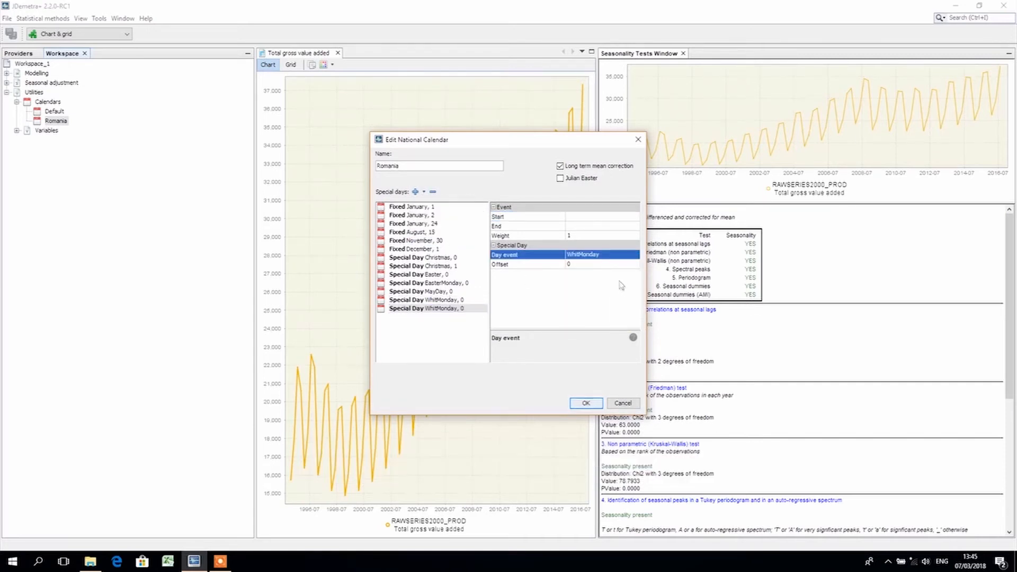
Give the second WhitMonday holiday a start date of 2008-10-28 and an offset of -1
{"action": "left_click", "coordinate": [566, 218]}
{"action": "type", "text": "2008-"}
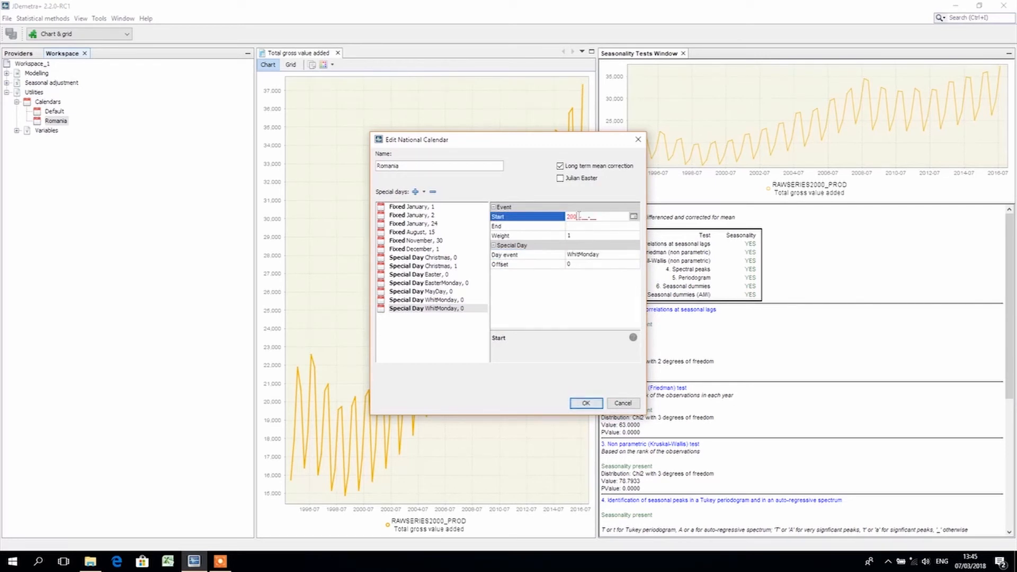
{"action": "type", "text": "10-28"}
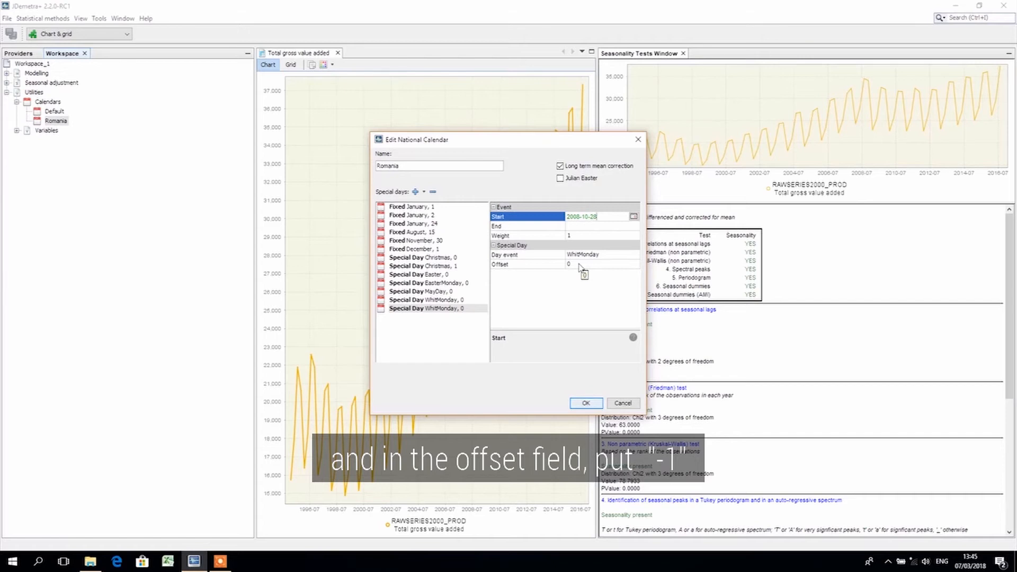
{"action": "left_click", "coordinate": [603, 264]}
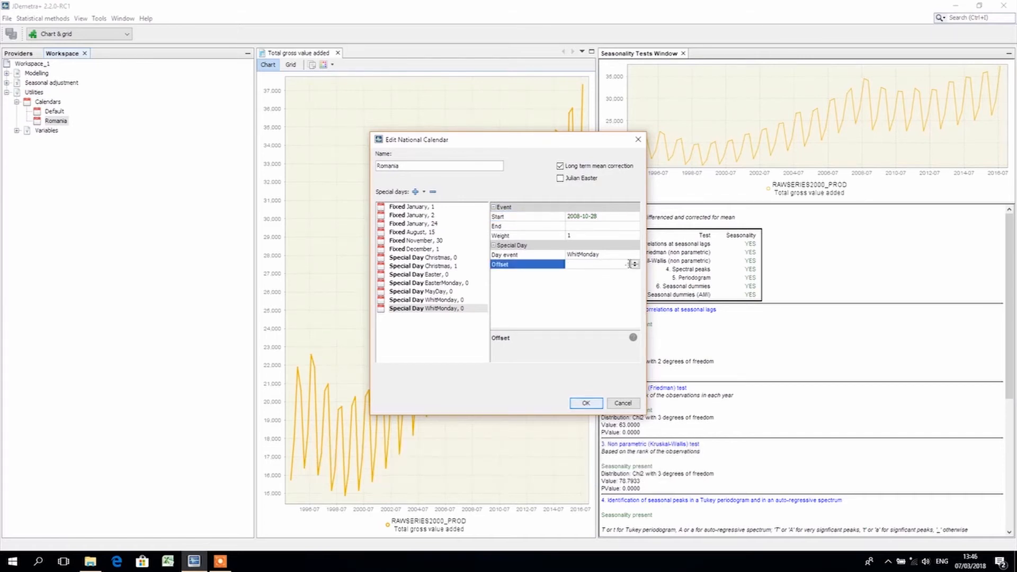
{"action": "key", "text": "Return"}
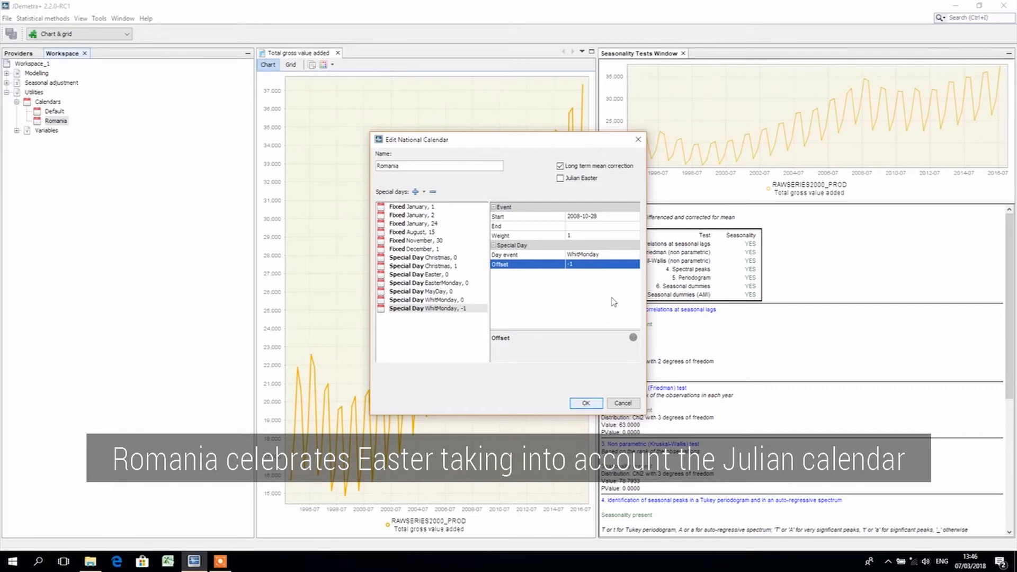
Enable Julian Easter for the Romania calendar and save the calendar
{"action": "left_click", "coordinate": [561, 180]}
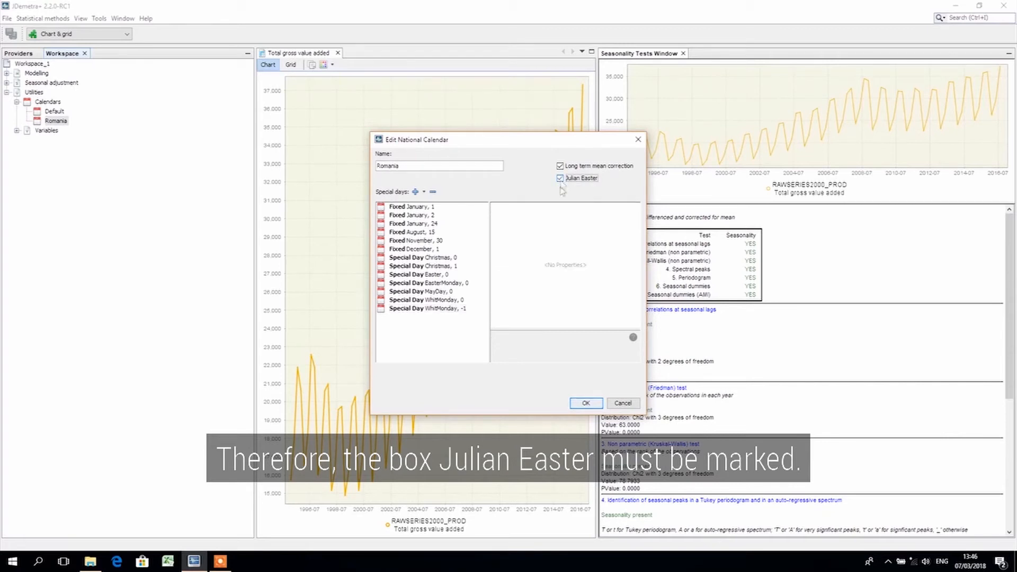
{"action": "left_click", "coordinate": [585, 405]}
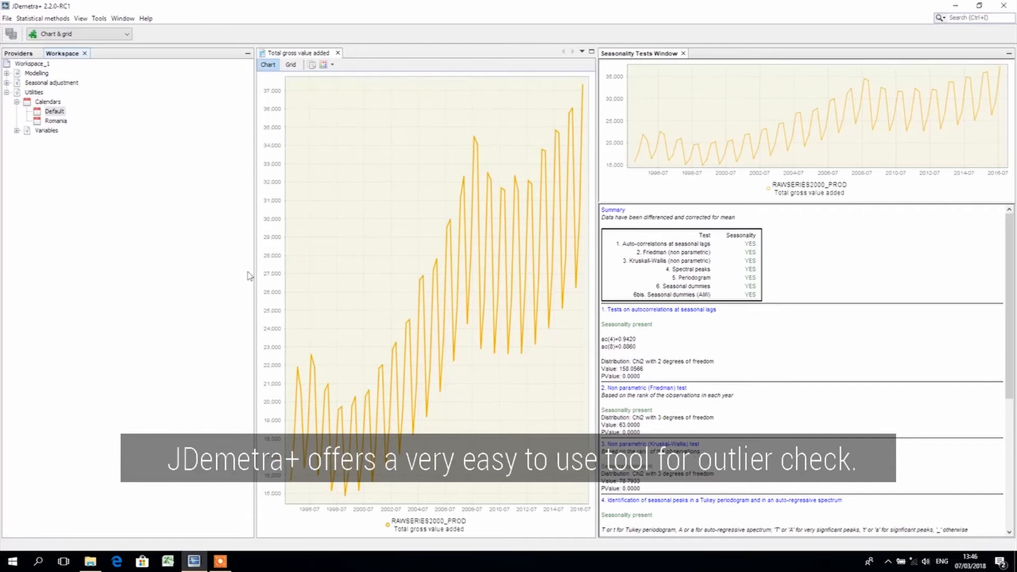
Open Outliers Detection and load the Total gross value added series from RAWSERIES2000_PROD into it
{"action": "left_click", "coordinate": [61, 20]}
{"action": "mouse_move", "coordinate": [59, 31]}
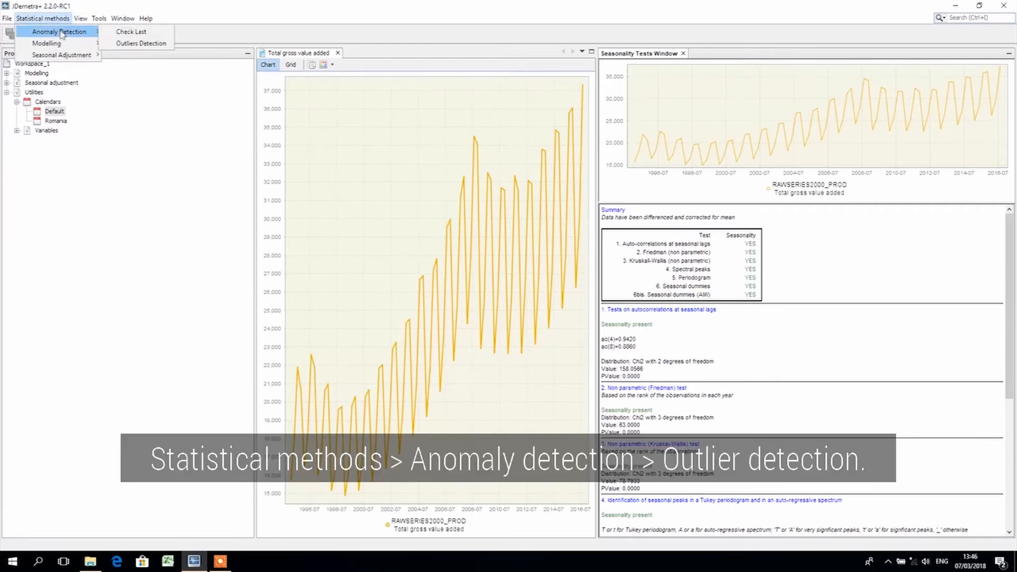
{"action": "left_click", "coordinate": [131, 44]}
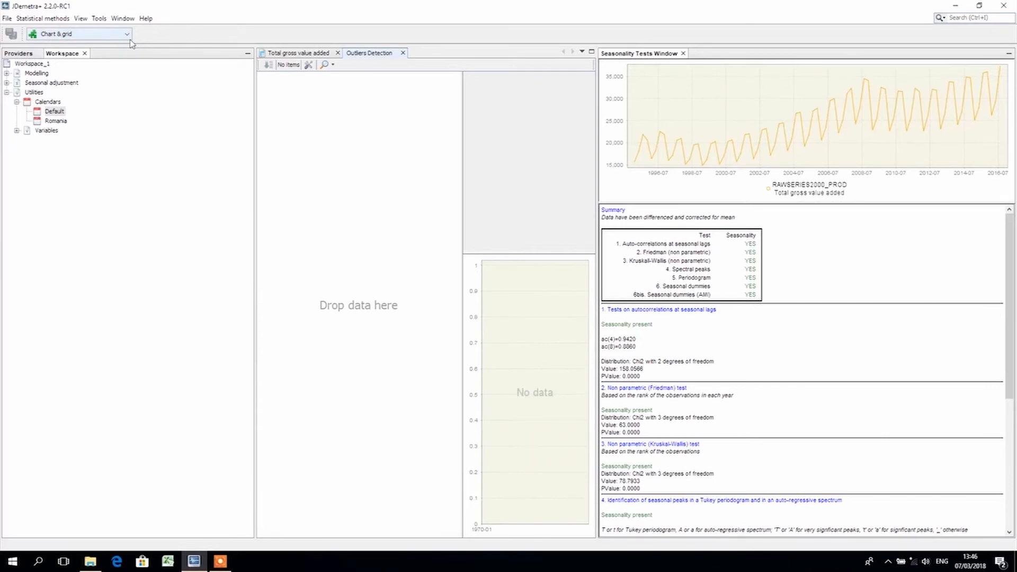
{"action": "left_click", "coordinate": [29, 53]}
{"action": "left_click_drag", "start_coordinate": [105, 121], "coordinate": [343, 203]}
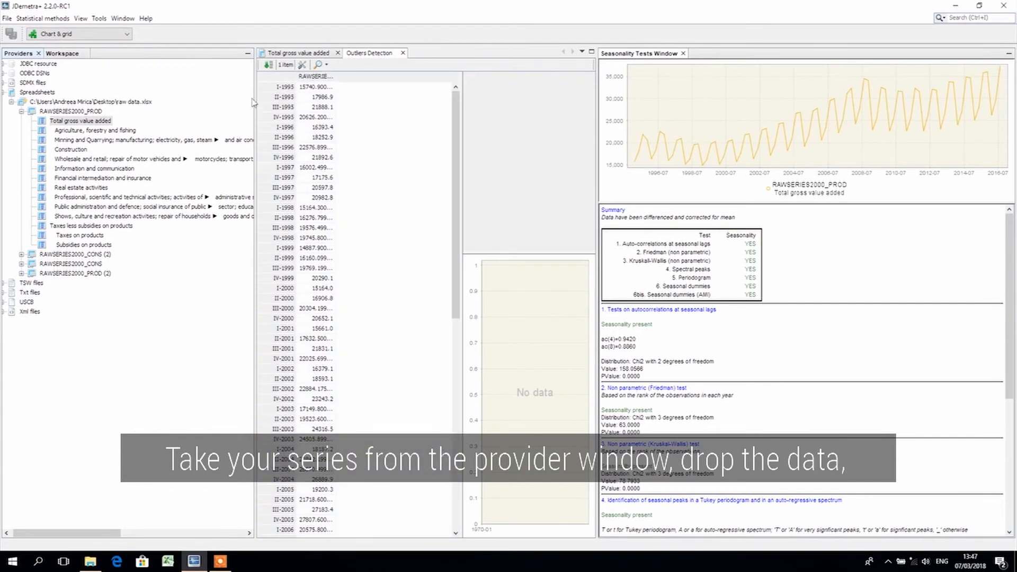
Run the outlier detection on the loaded series and inspect the I-2009 observation
{"action": "left_click", "coordinate": [268, 65]}
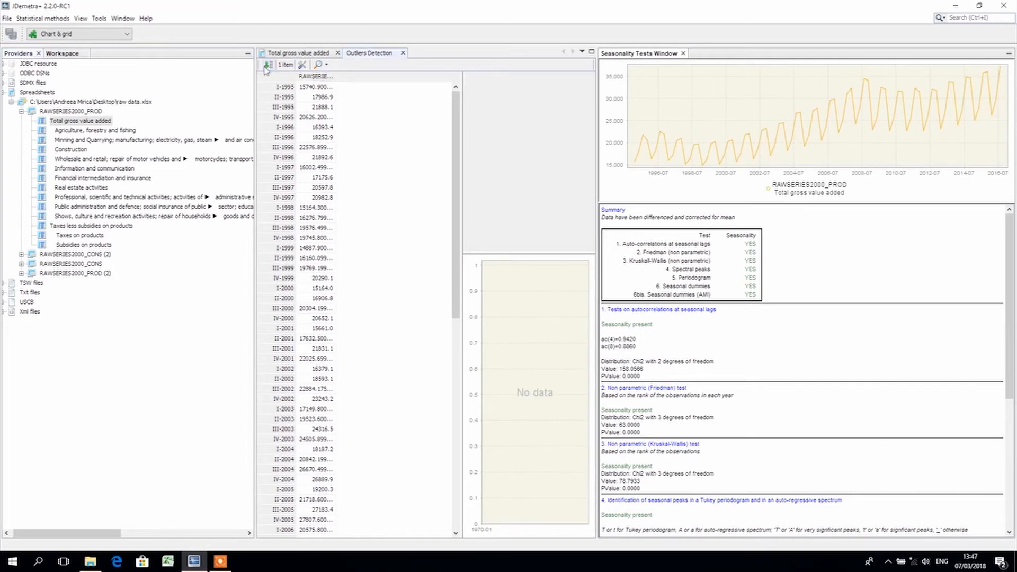
{"action": "scroll", "coordinate": [394, 248], "scroll_direction": "down", "scroll_amount": 11}
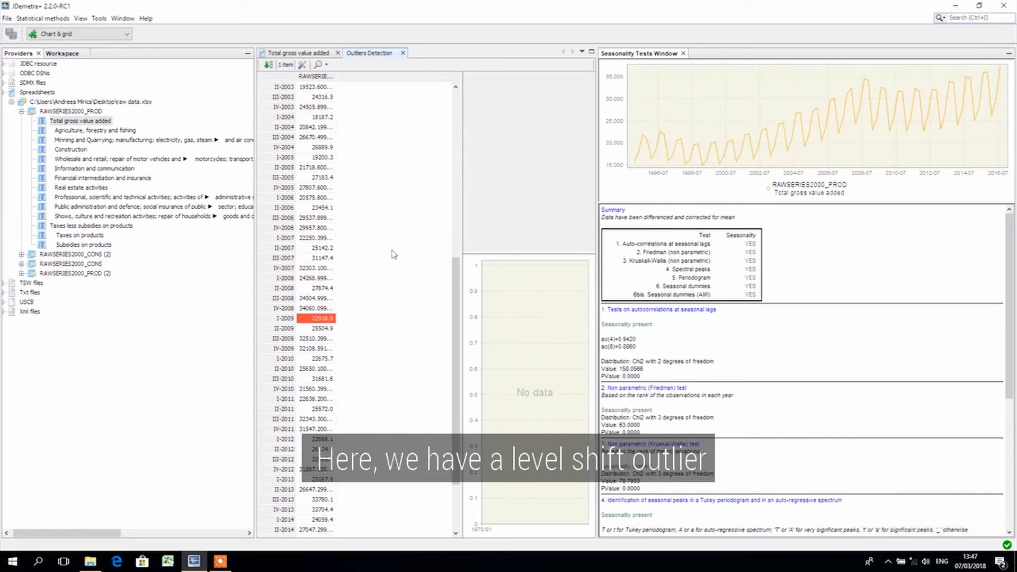
{"action": "left_click", "coordinate": [329, 319]}
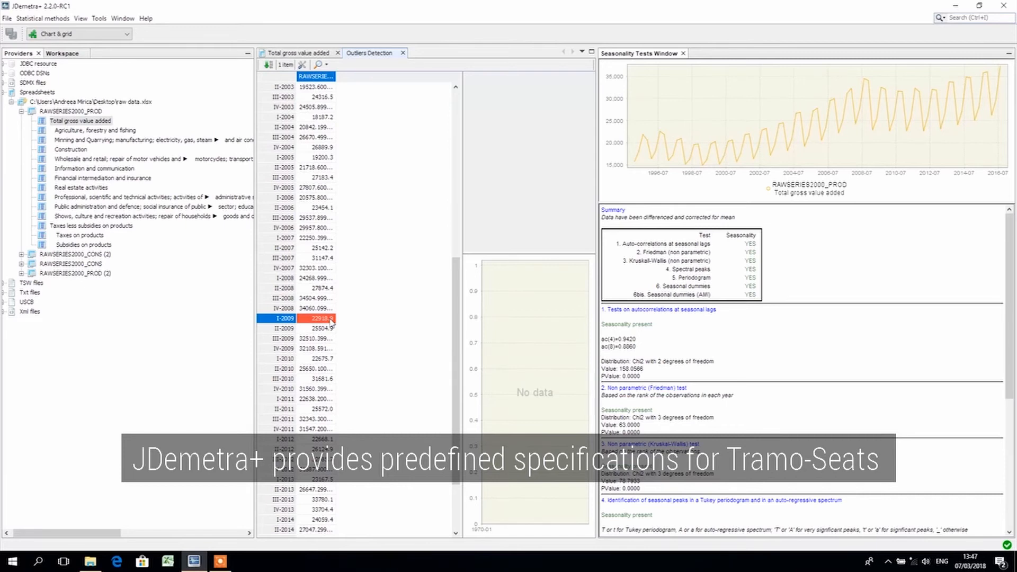
Expand the tramoseats and x13 specifications under Seasonal adjustment in the workspace
{"action": "left_click", "coordinate": [62, 53]}
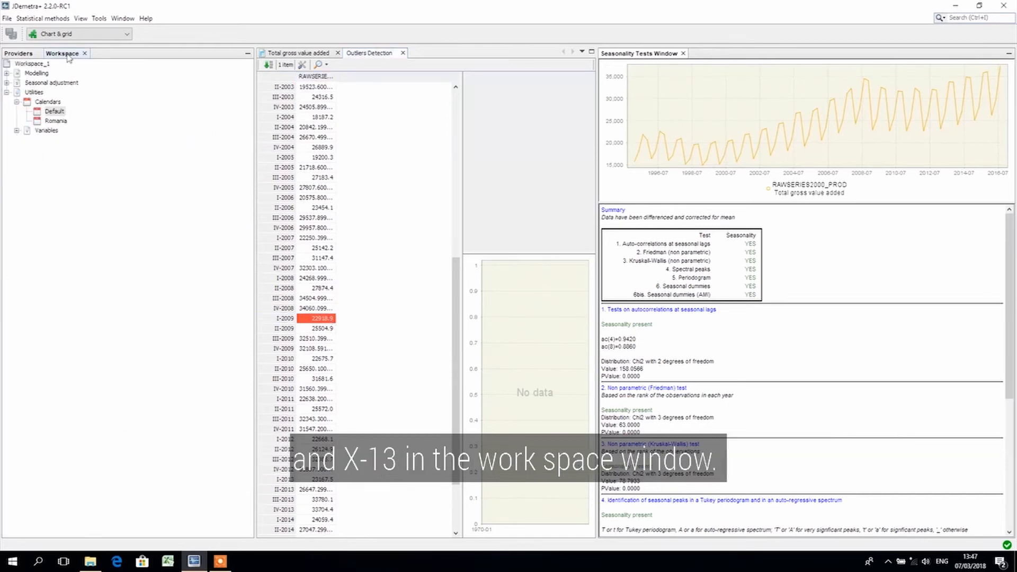
{"action": "left_click", "coordinate": [7, 82]}
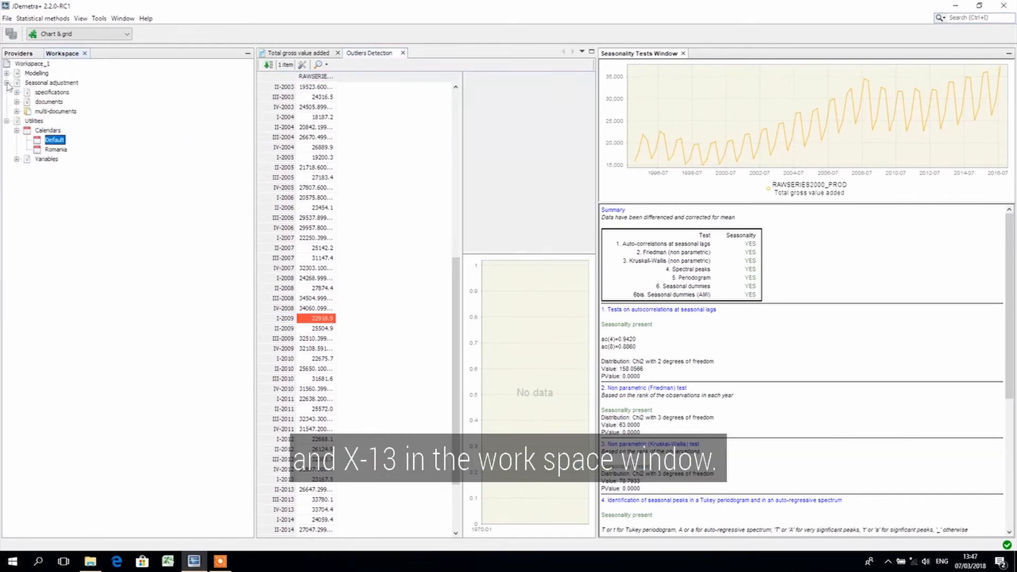
{"action": "left_click", "coordinate": [16, 92]}
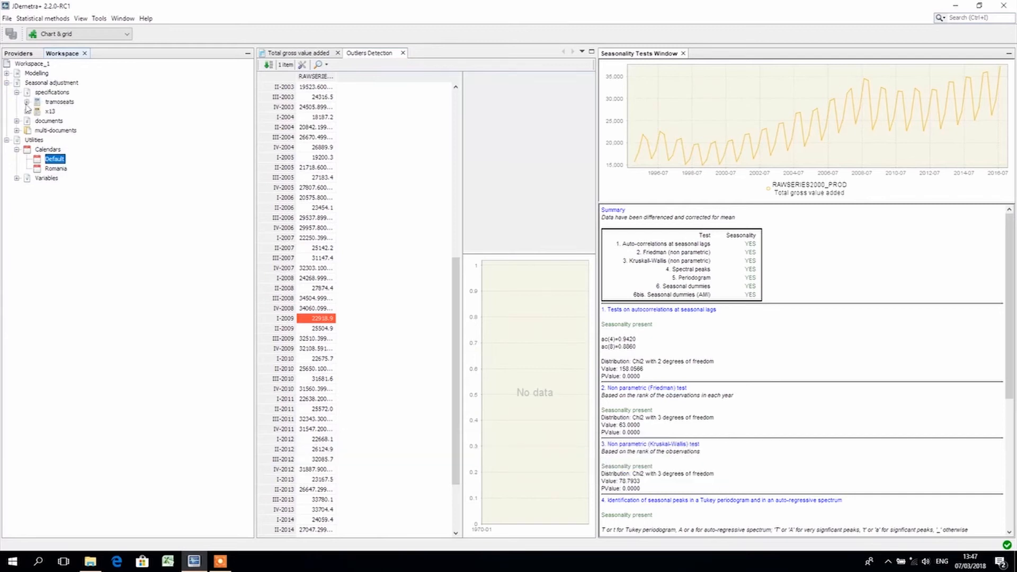
{"action": "left_click", "coordinate": [27, 102]}
{"action": "left_click", "coordinate": [26, 178]}
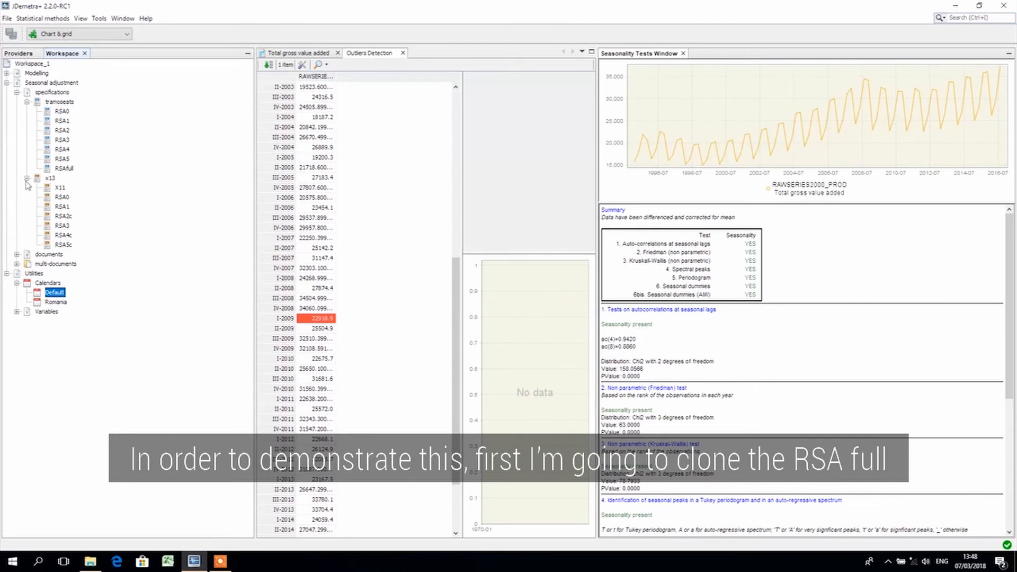
Clone the RSAfull Tramo-Seats specification and open the clone for editing
{"action": "right_click", "coordinate": [70, 169]}
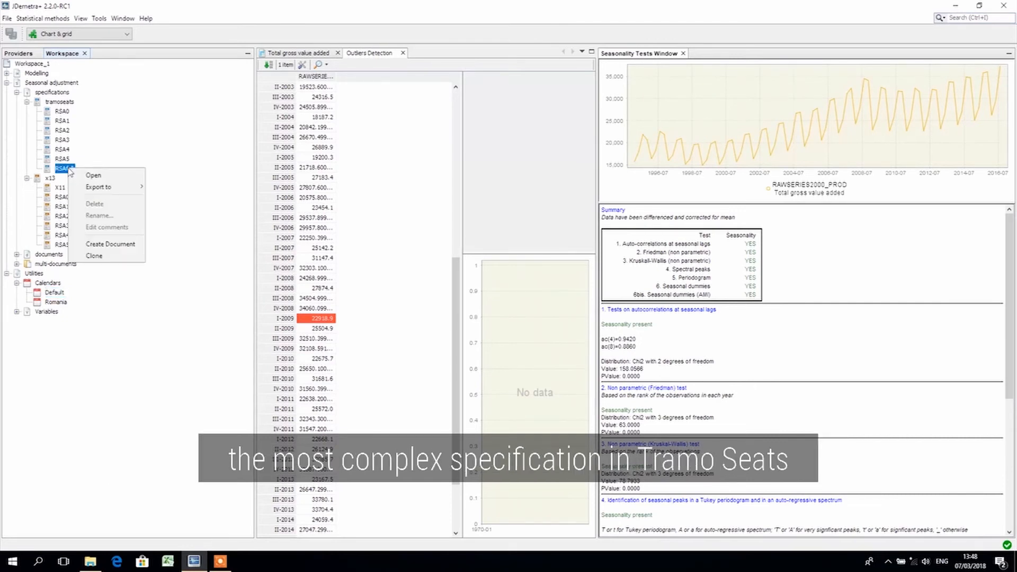
{"action": "left_click", "coordinate": [94, 256]}
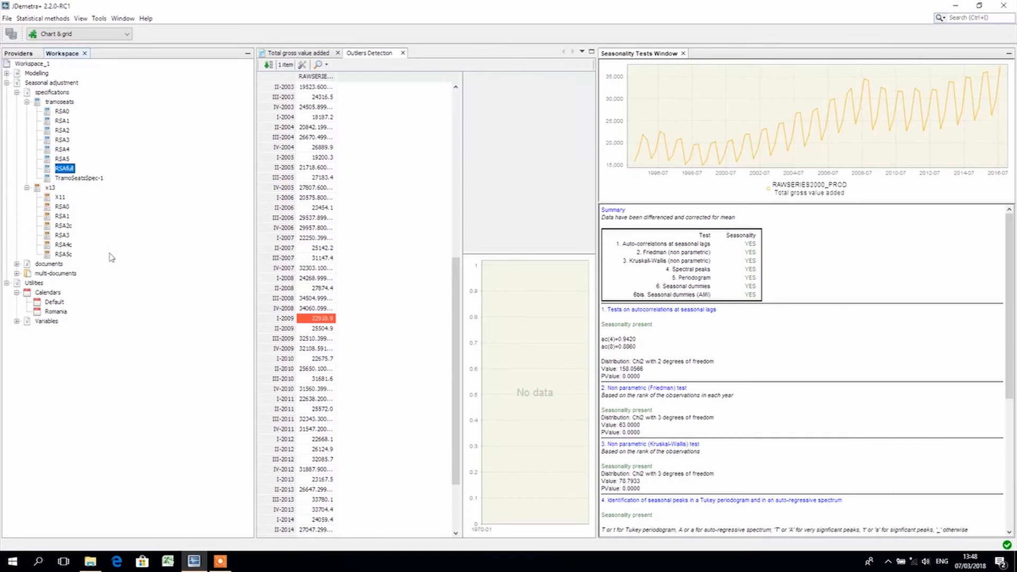
{"action": "left_click", "coordinate": [87, 178]}
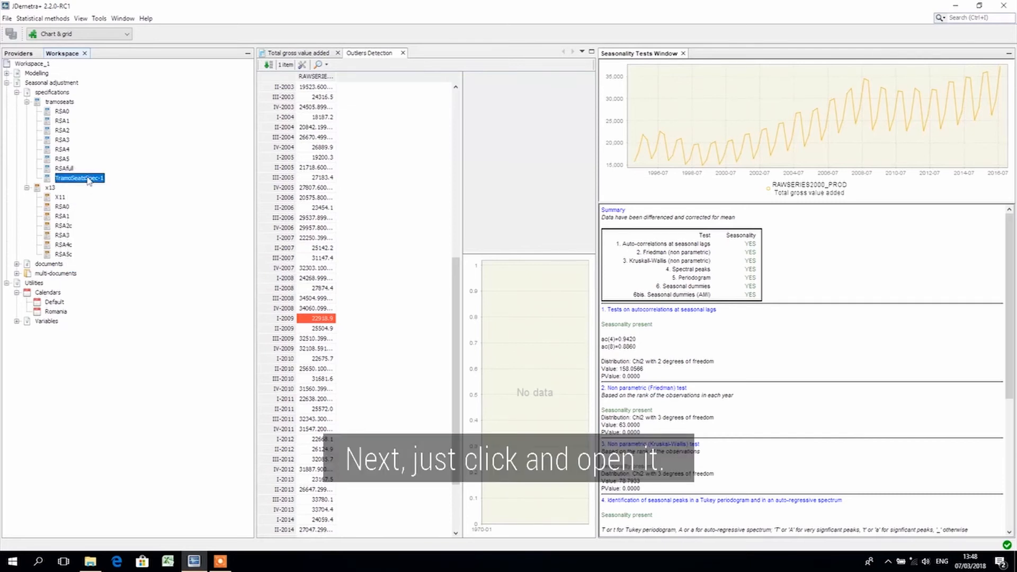
{"action": "double_click", "coordinate": [88, 179]}
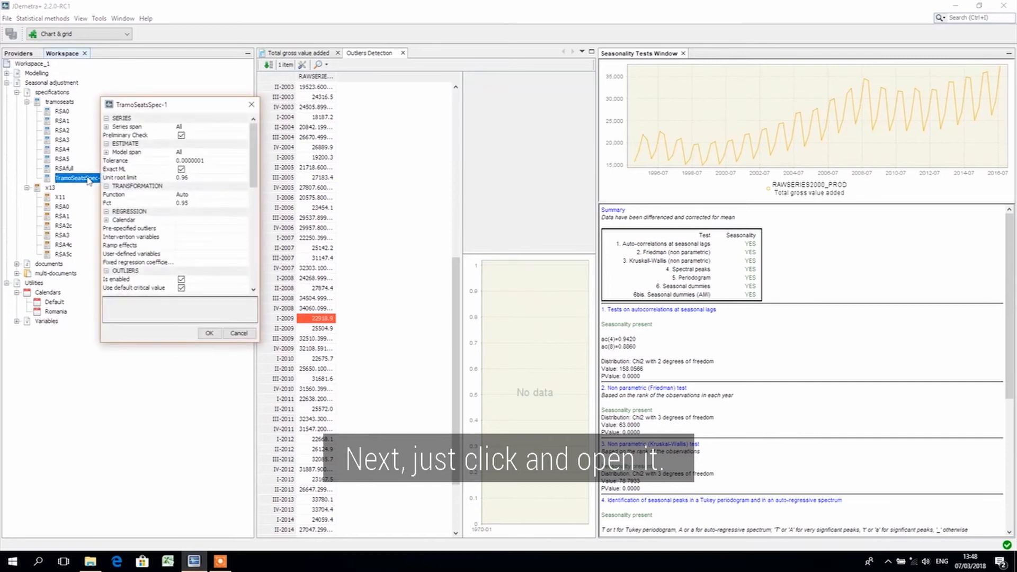
Limit the cloned specification's series span to type From with start date 2011-01-01
{"action": "left_click_drag", "start_coordinate": [255, 343], "coordinate": [558, 546]}
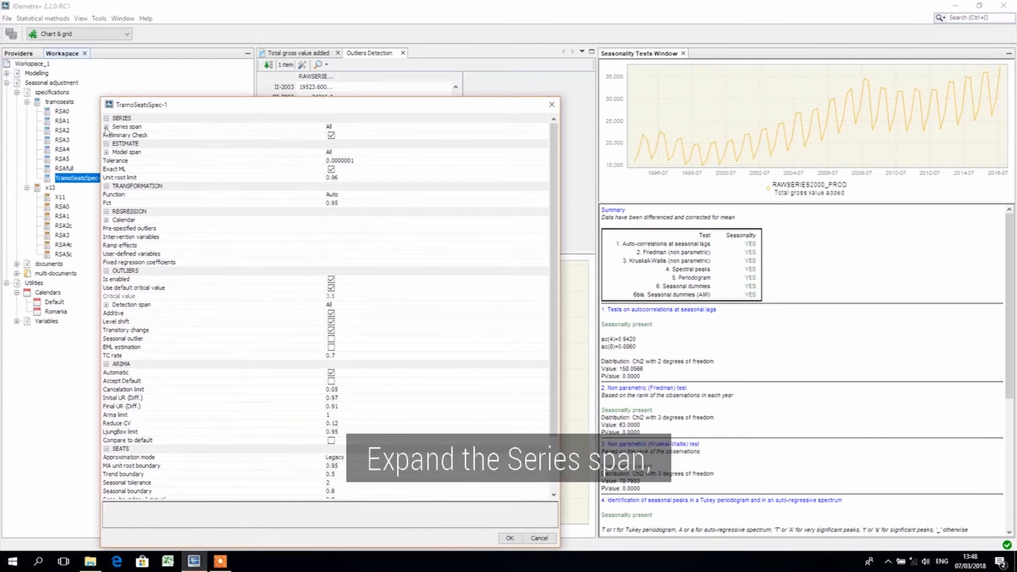
{"action": "left_click", "coordinate": [106, 127]}
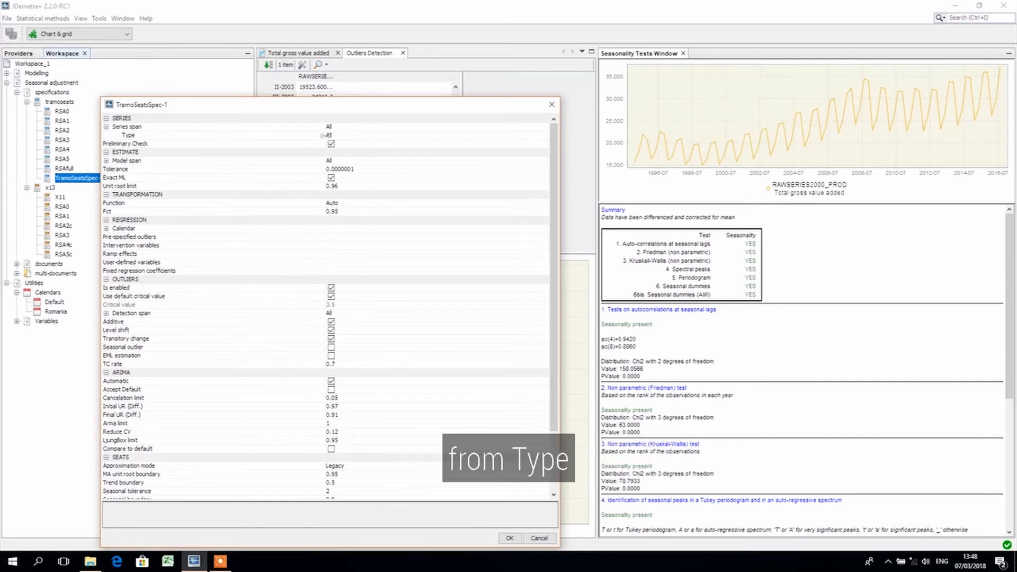
{"action": "left_click", "coordinate": [359, 136]}
{"action": "left_click", "coordinate": [361, 152]}
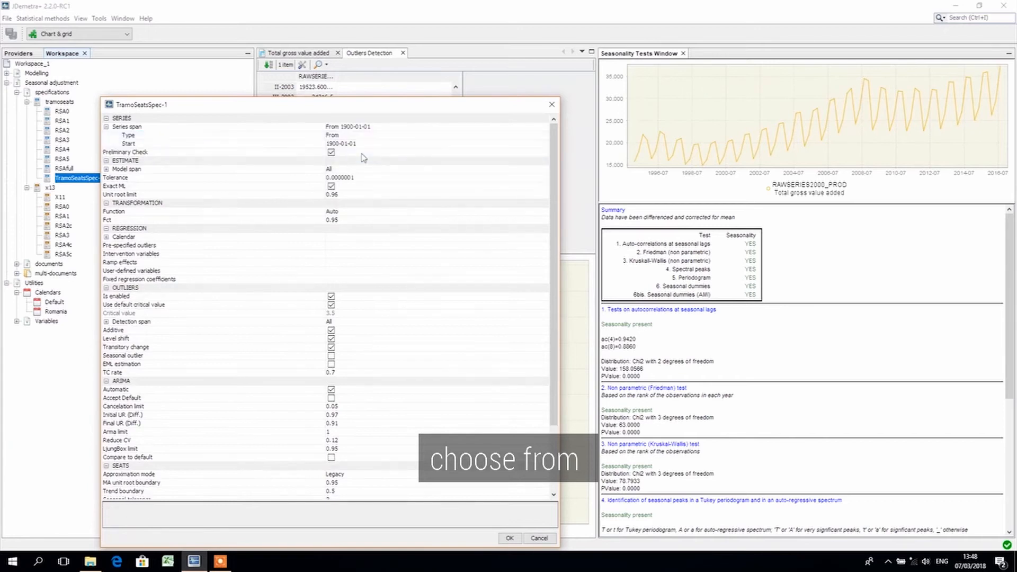
{"action": "double_click", "coordinate": [329, 143]}
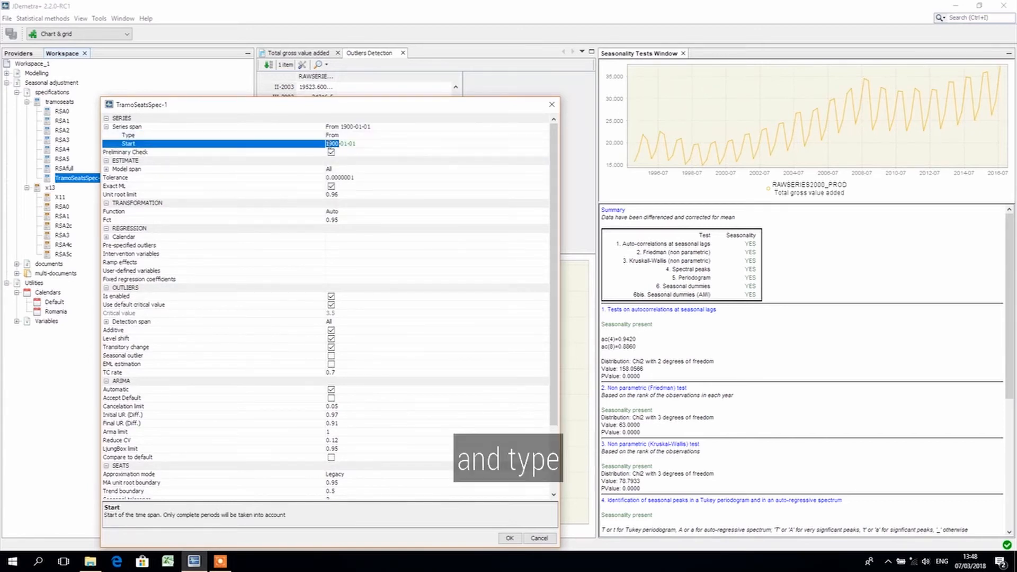
{"action": "type", "text": "2011"}
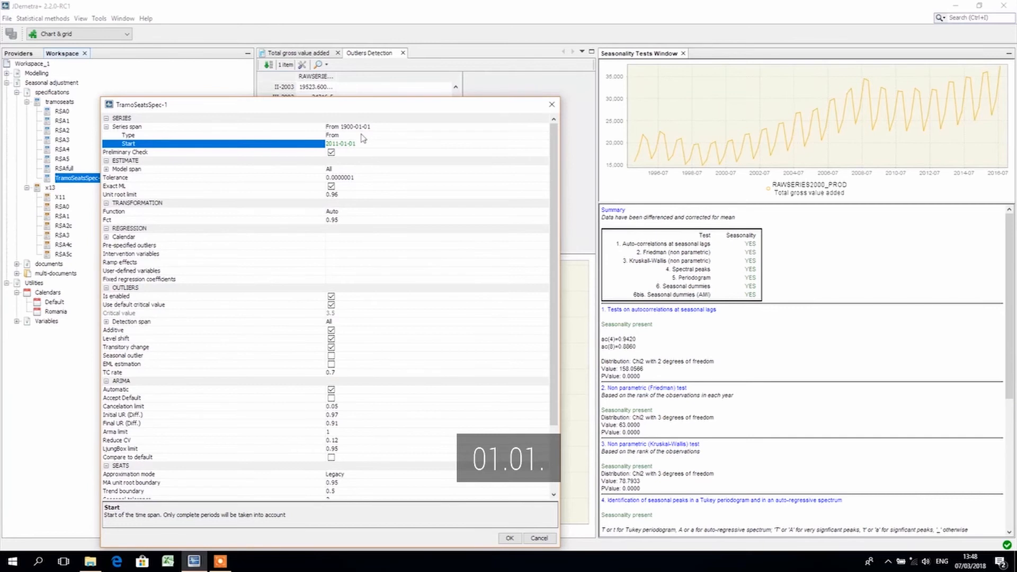
{"action": "key", "text": "Return"}
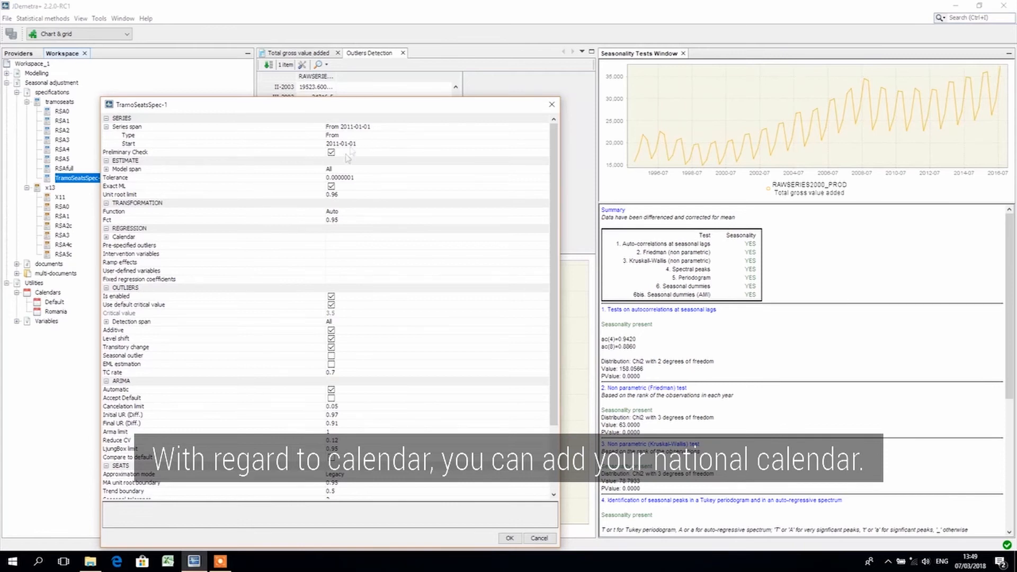
Set the trading days option in the calendar regression to Holidays and choose the Romania calendar
{"action": "left_click", "coordinate": [107, 236]}
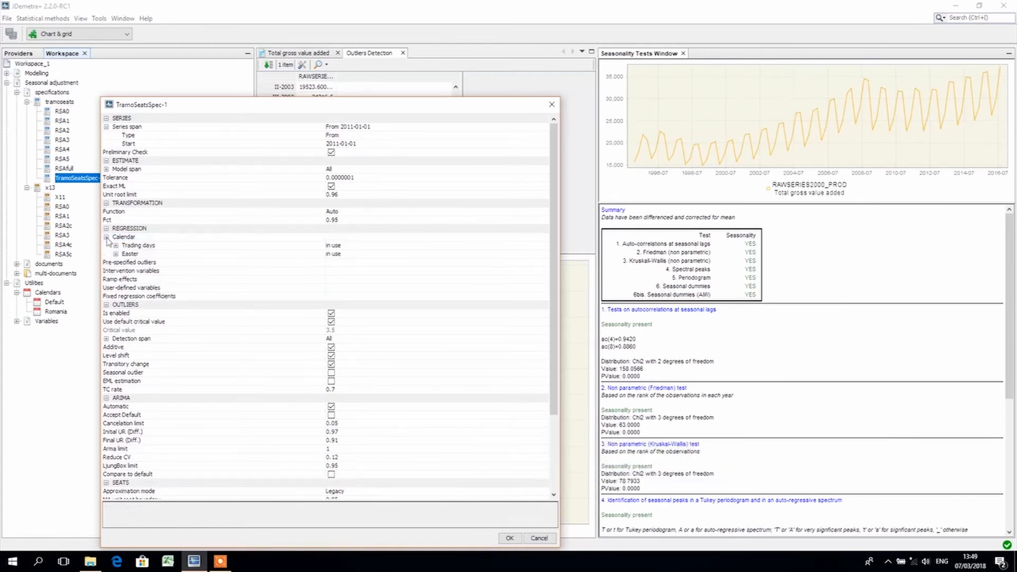
{"action": "left_click", "coordinate": [115, 246]}
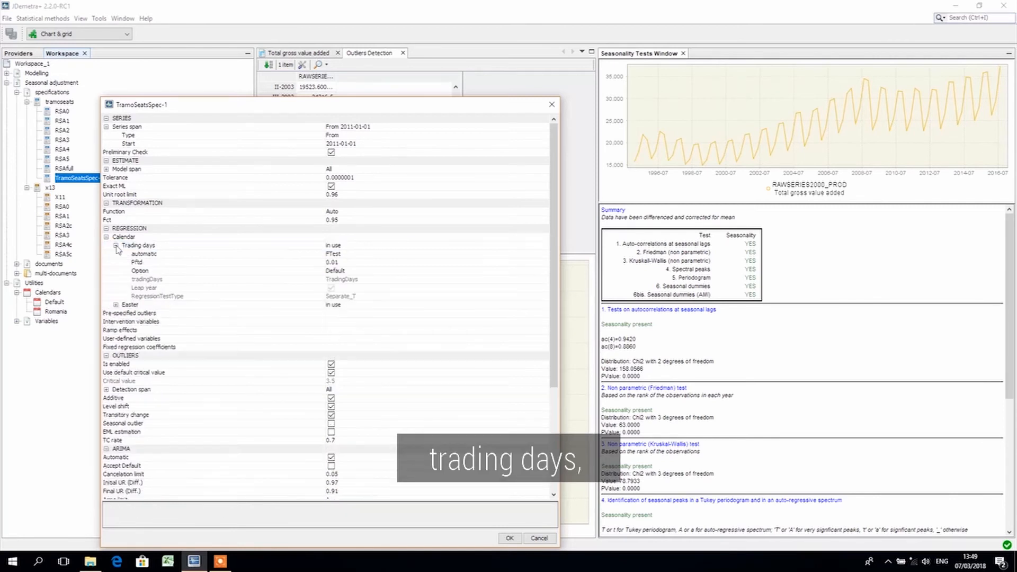
{"action": "left_click", "coordinate": [352, 274]}
{"action": "left_click", "coordinate": [354, 305]}
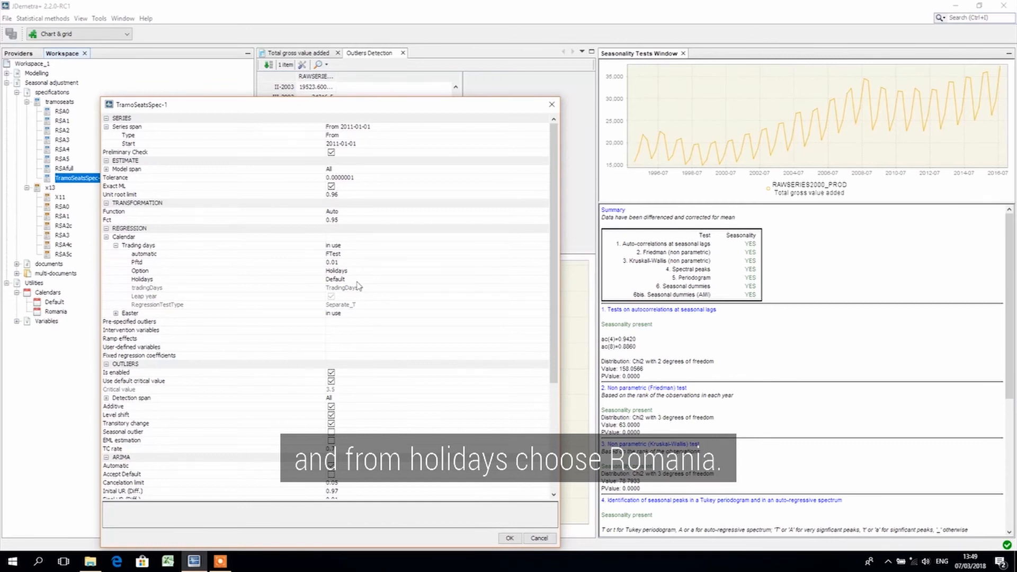
{"action": "left_click", "coordinate": [357, 281]}
{"action": "left_click", "coordinate": [359, 300]}
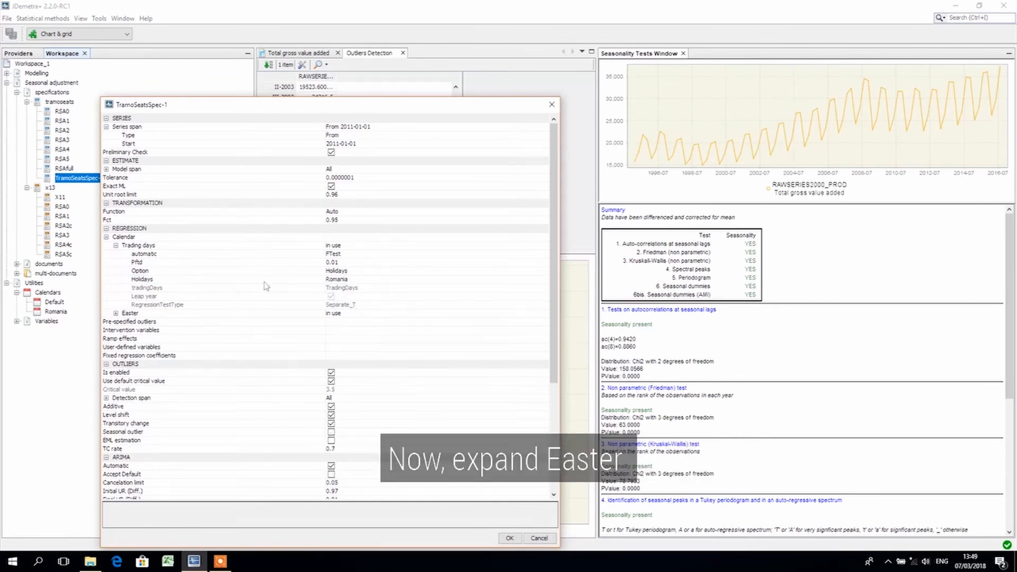
Enable the Julian option for the Easter effect in the calendar regression settings
{"action": "left_click", "coordinate": [117, 315]}
{"action": "left_click", "coordinate": [116, 314]}
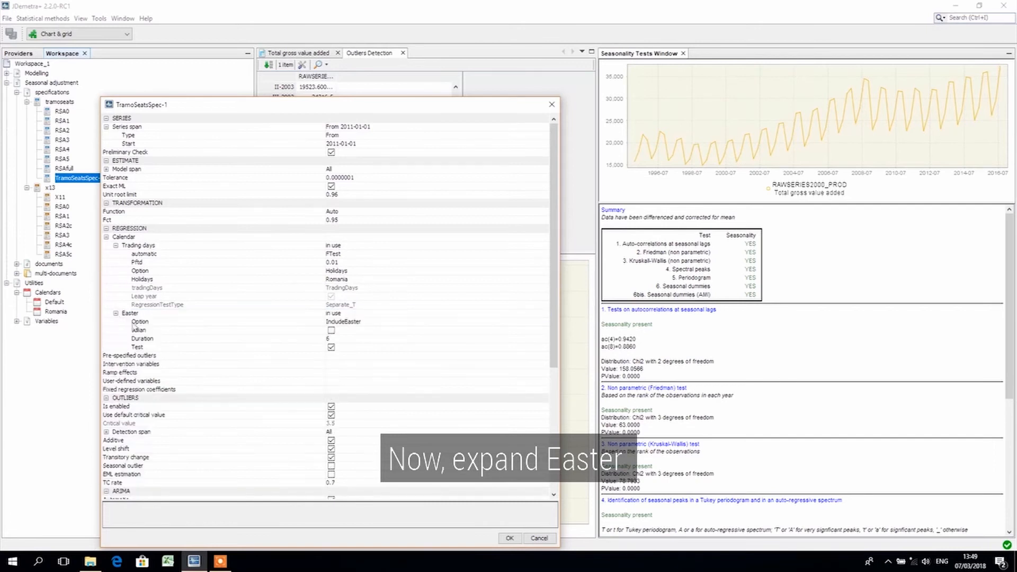
{"action": "left_click", "coordinate": [333, 331]}
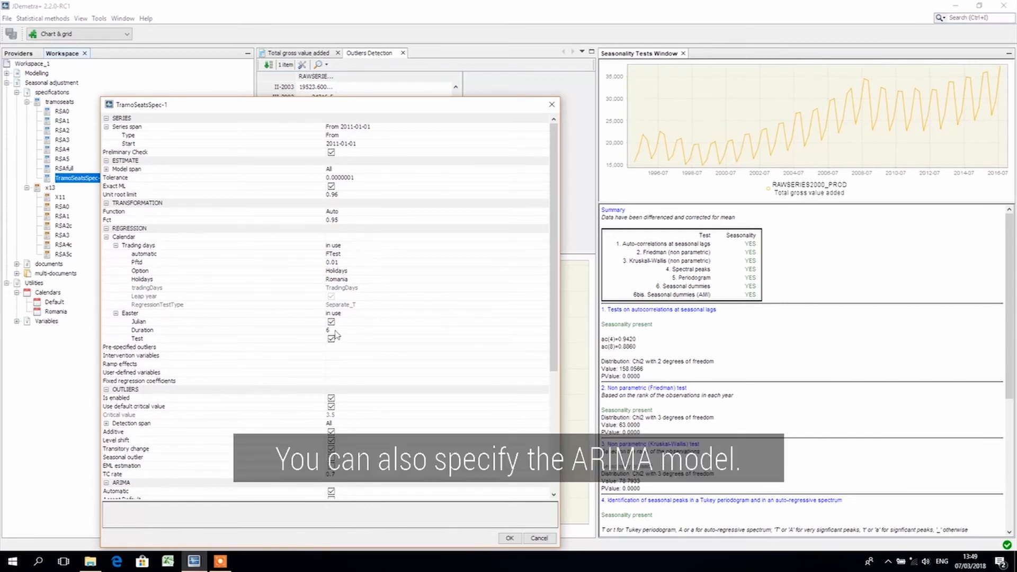
Switch off automatic ARIMA modelling to examine the P, D and Q orders, and restore automatic selection
{"action": "scroll", "coordinate": [308, 382], "scroll_direction": "down", "scroll_amount": 3}
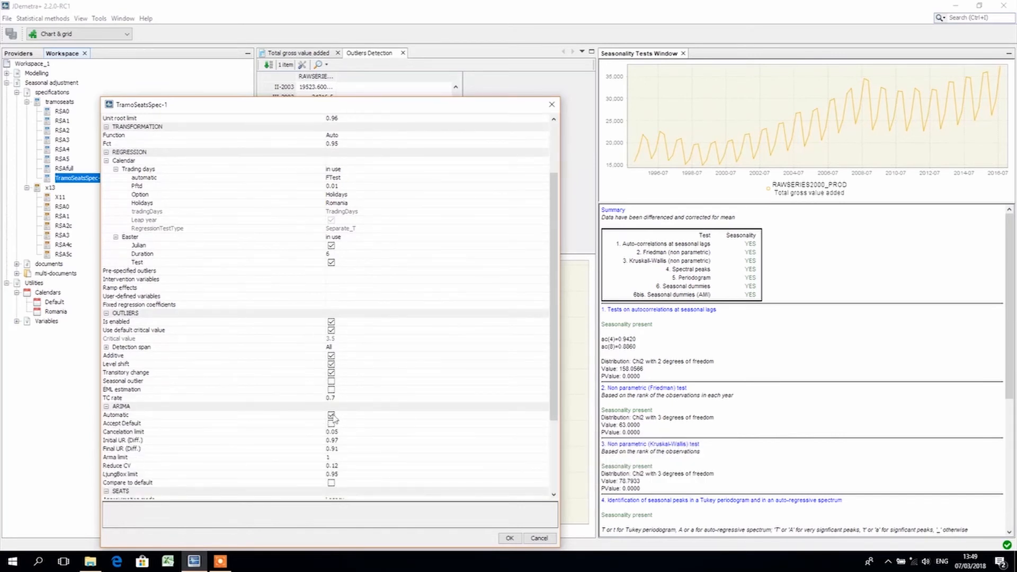
{"action": "left_click", "coordinate": [332, 416]}
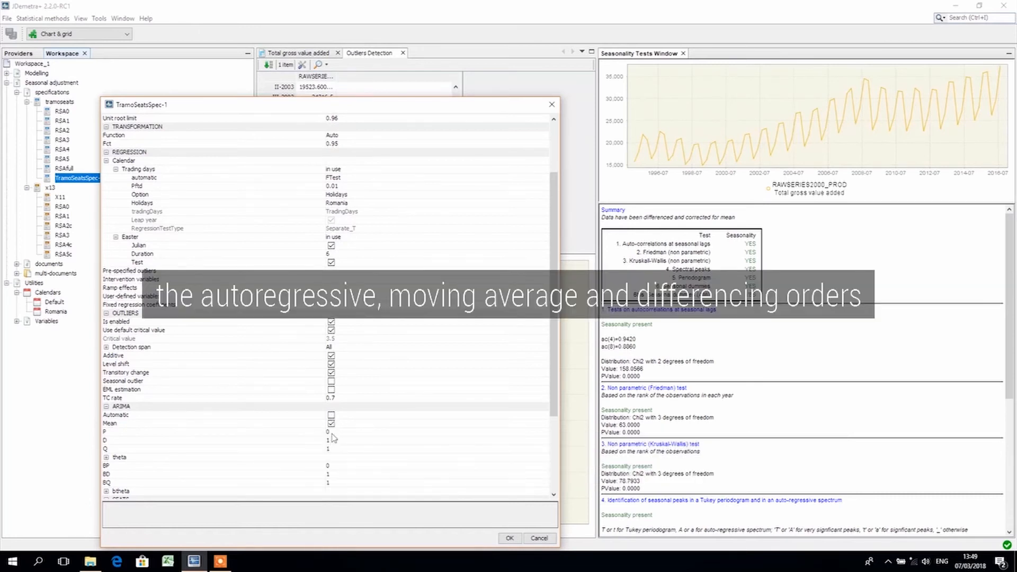
{"action": "left_click", "coordinate": [332, 432]}
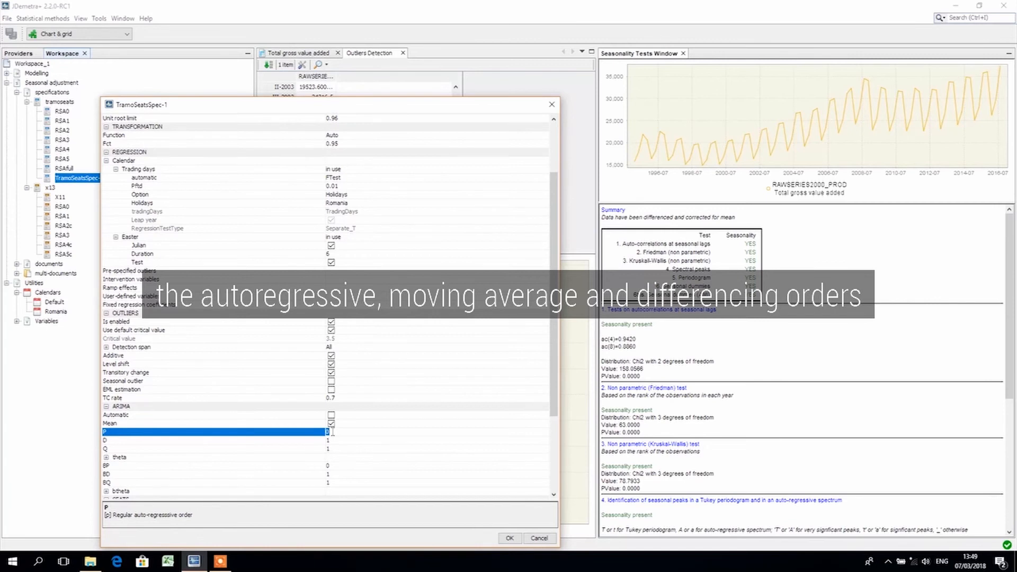
{"action": "left_click", "coordinate": [337, 447]}
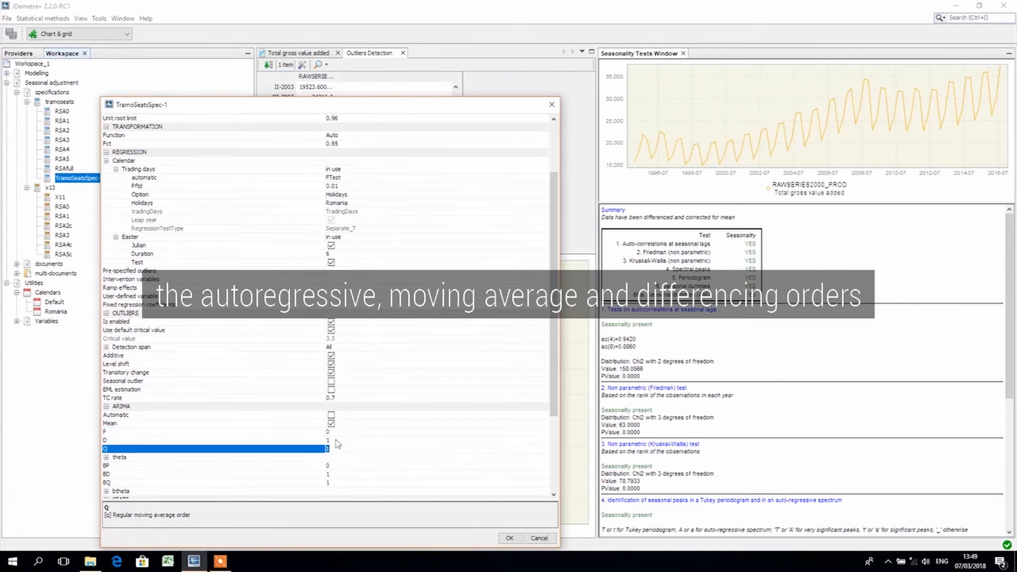
{"action": "left_click", "coordinate": [336, 439]}
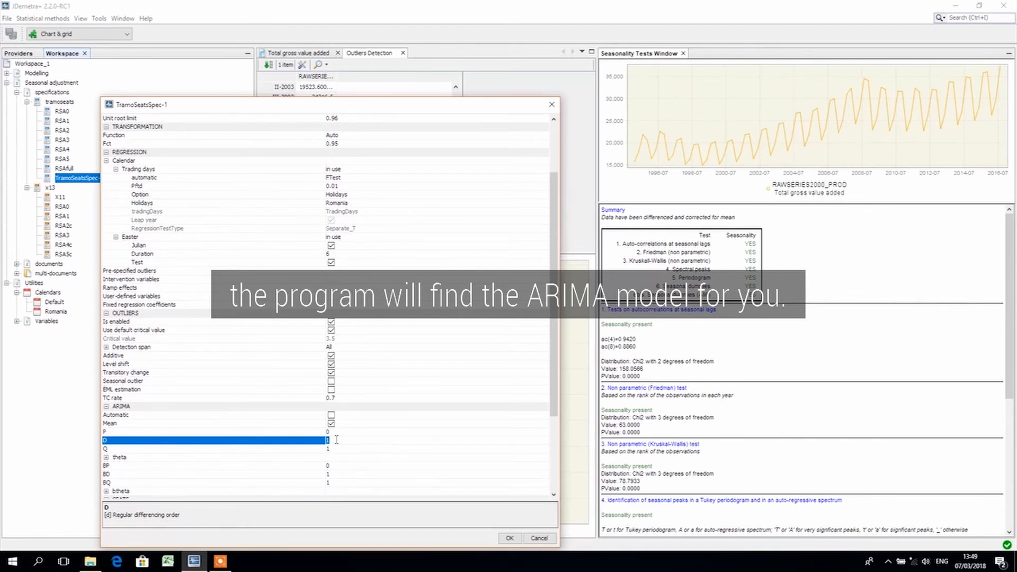
{"action": "left_click", "coordinate": [331, 415]}
Review the SEATS and Benchmarking settings and accept the customised specification
{"action": "scroll", "coordinate": [379, 431], "scroll_direction": "down", "scroll_amount": 3}
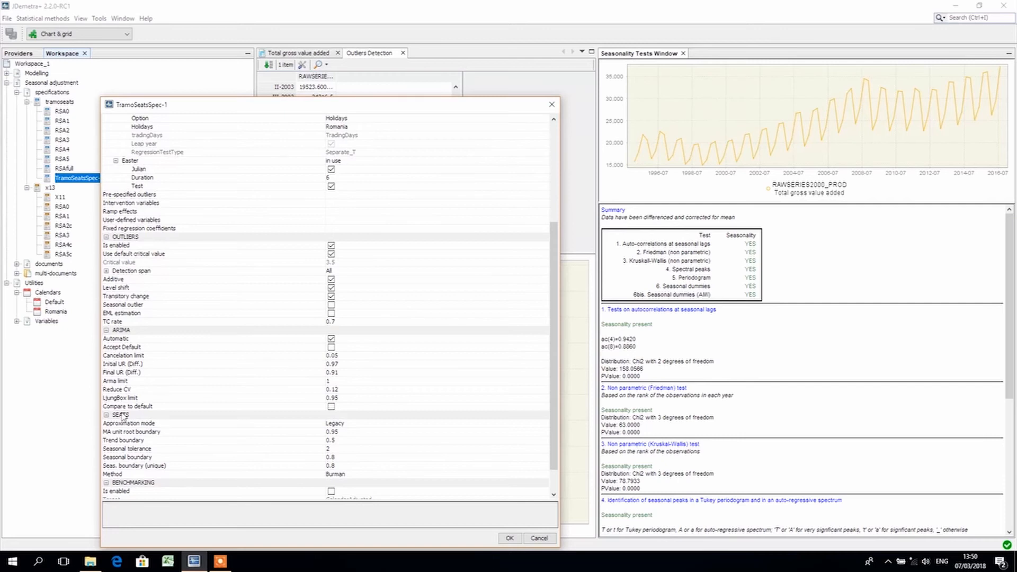
{"action": "scroll", "coordinate": [177, 418], "scroll_direction": "down", "scroll_amount": 1}
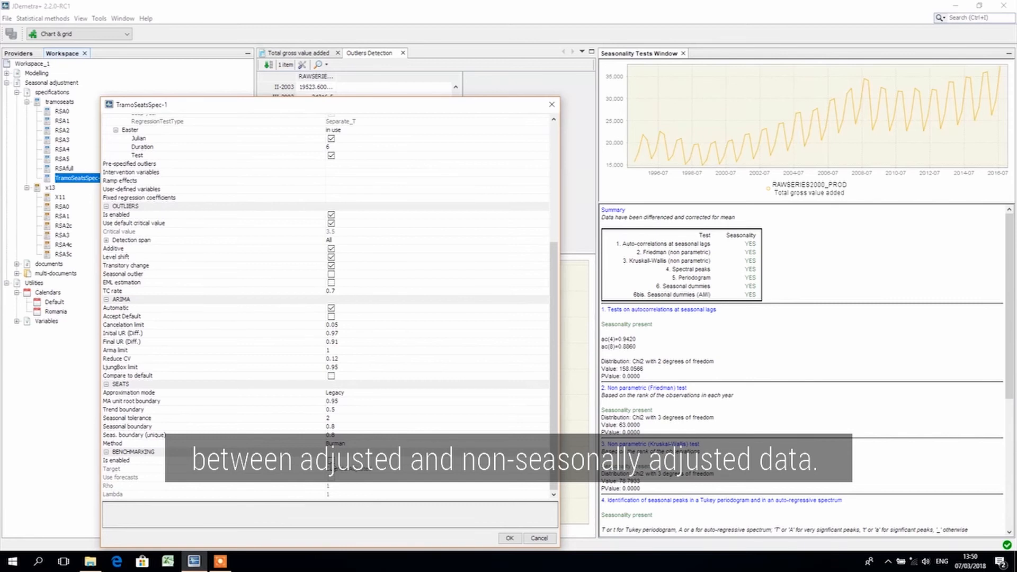
{"action": "left_click", "coordinate": [510, 538]}
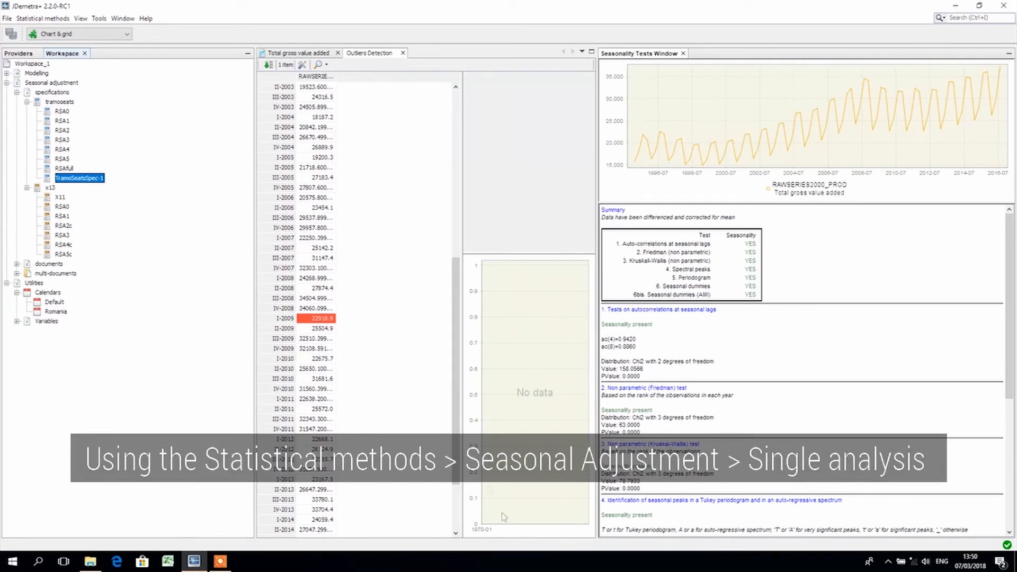
{"action": "left_click", "coordinate": [46, 19]}
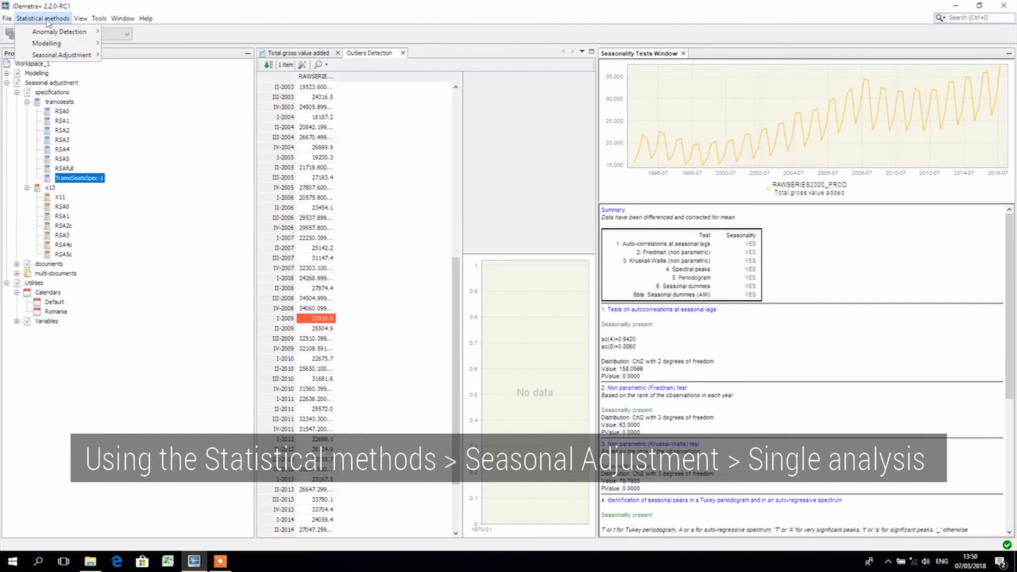
{"action": "mouse_move", "coordinate": [72, 55]}
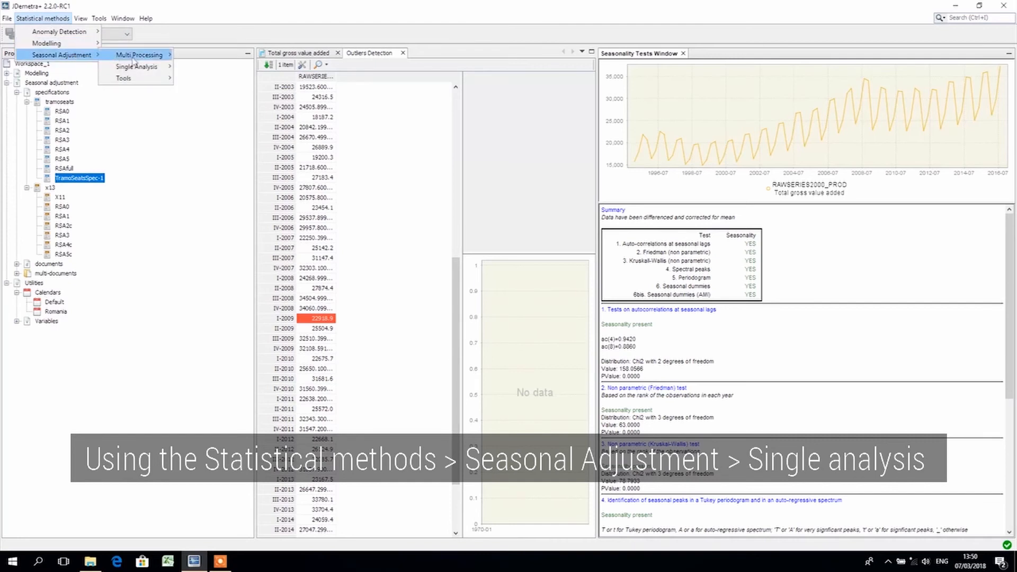
{"action": "mouse_move", "coordinate": [136, 72]}
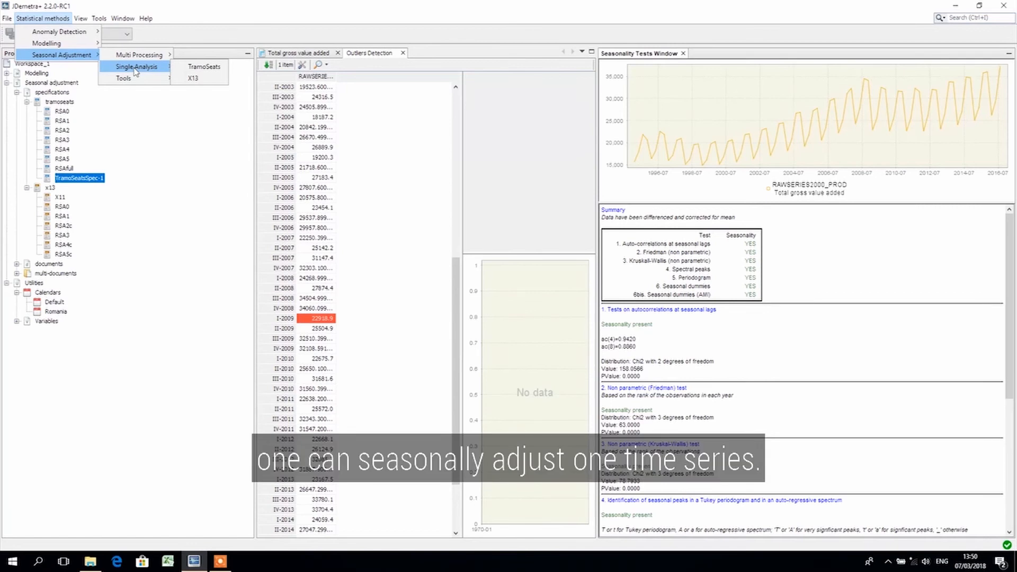
{"action": "left_click", "coordinate": [41, 19]}
Create a new seasonal adjustment multi-processing and select TramoSeatsSpec-1 as its specification
{"action": "left_click", "coordinate": [41, 19]}
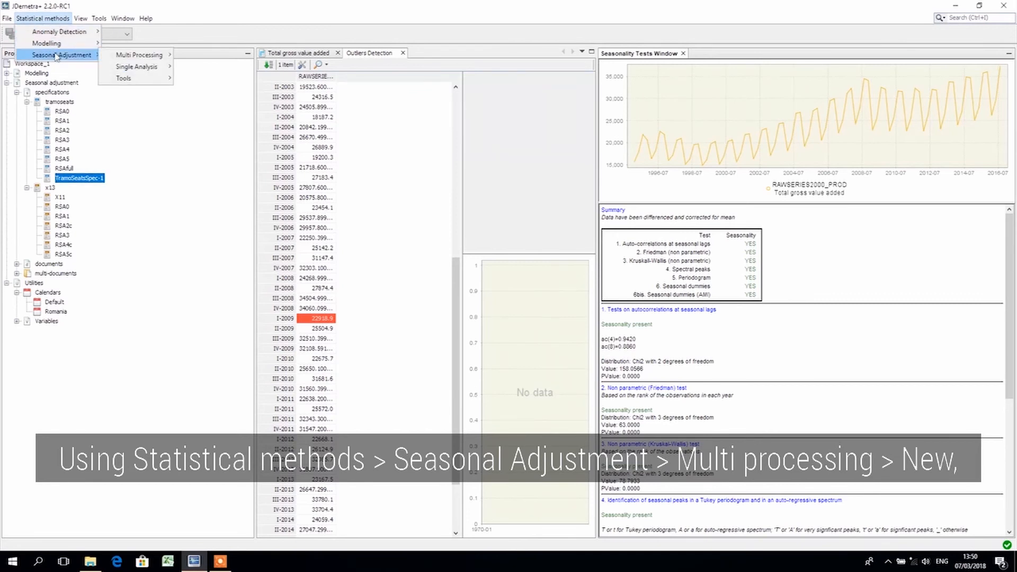
{"action": "mouse_move", "coordinate": [118, 55]}
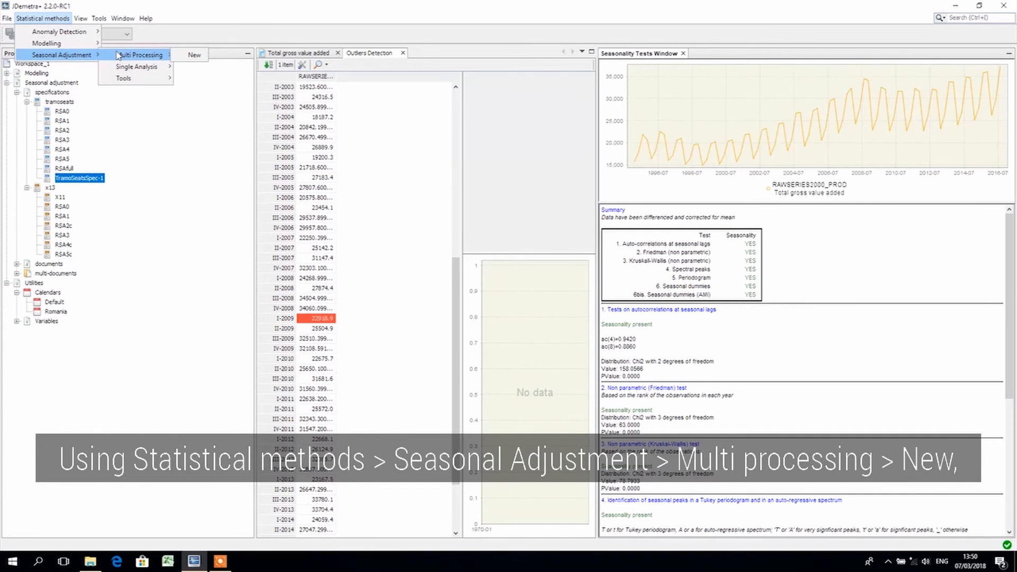
{"action": "left_click", "coordinate": [191, 55]}
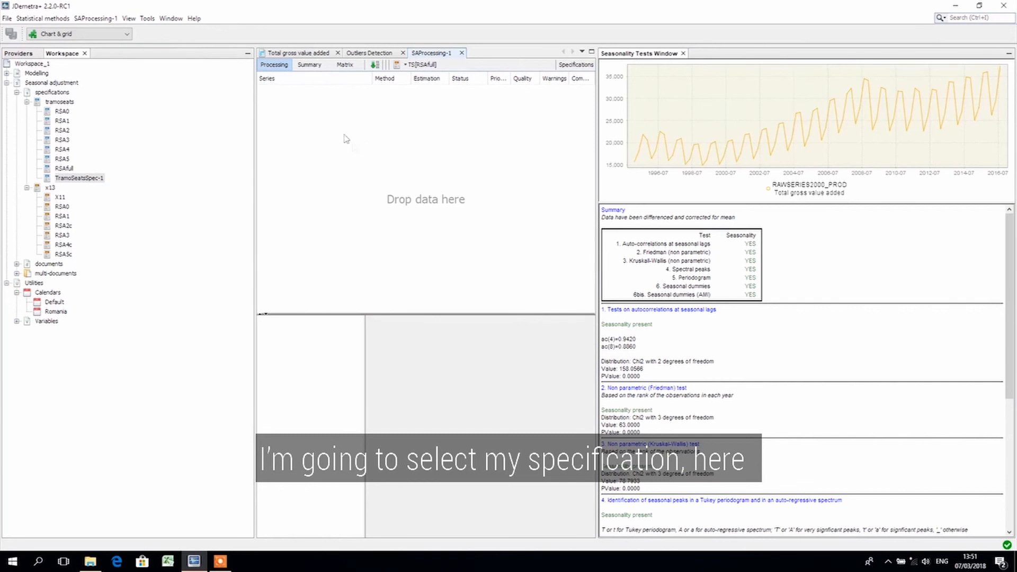
{"action": "left_click", "coordinate": [406, 64]}
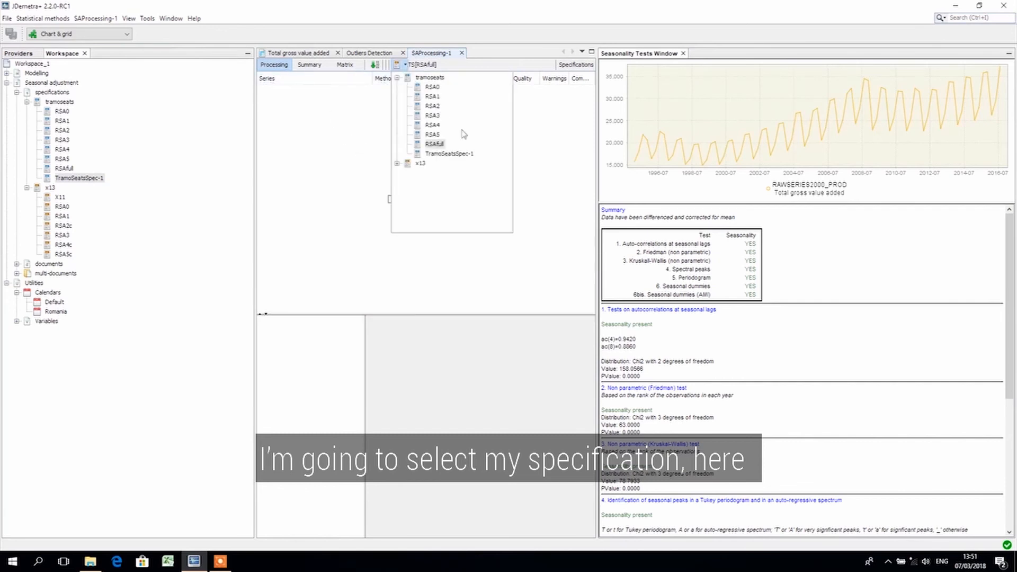
{"action": "left_click", "coordinate": [461, 154]}
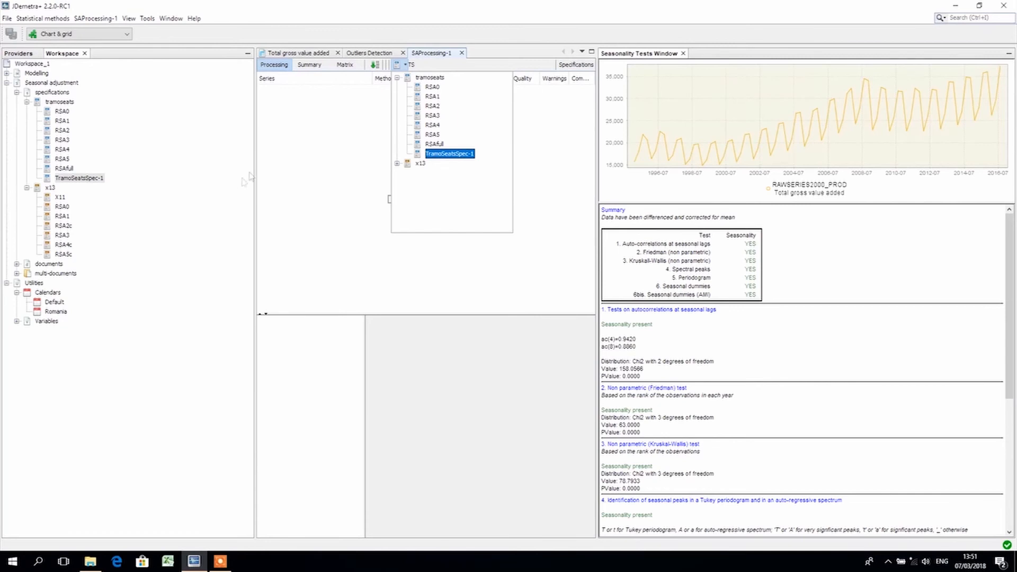
{"action": "left_click", "coordinate": [287, 202]}
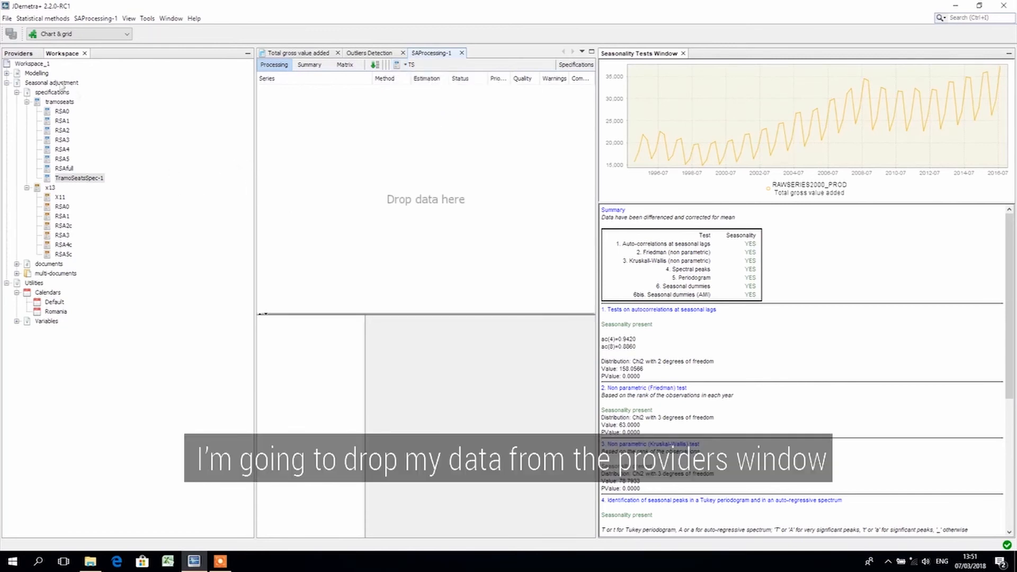
Add the Total gross value added series from RAWSERIES2000_PROD to the multi-processing and run the seasonal adjustment
{"action": "left_click", "coordinate": [19, 53]}
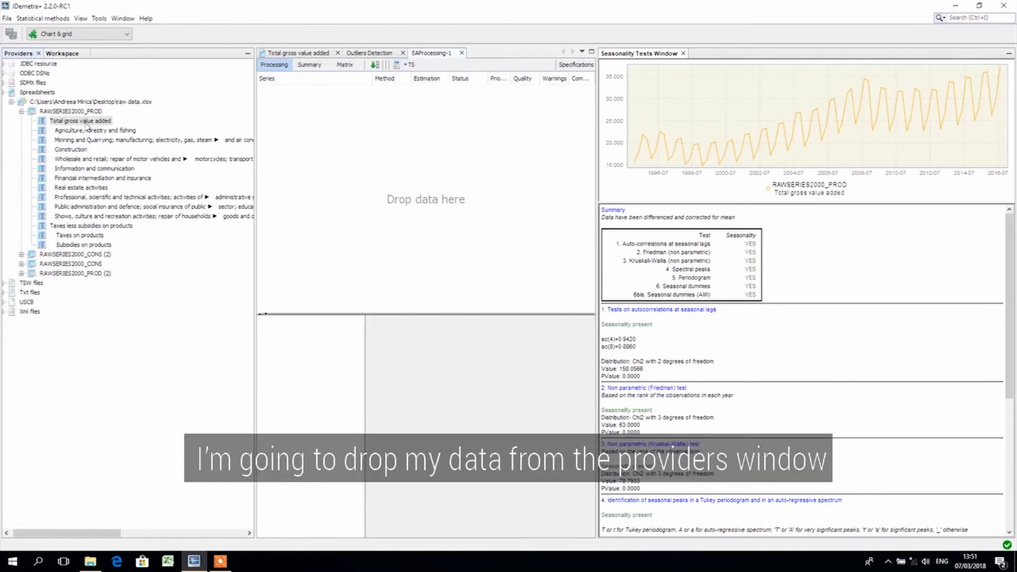
{"action": "left_click_drag", "start_coordinate": [87, 125], "coordinate": [372, 148]}
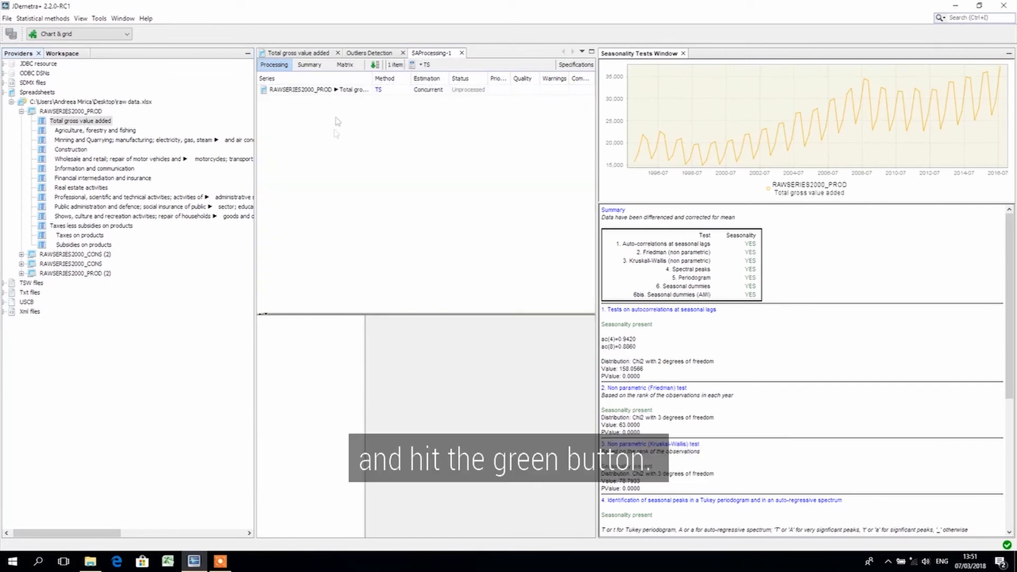
{"action": "left_click", "coordinate": [375, 65]}
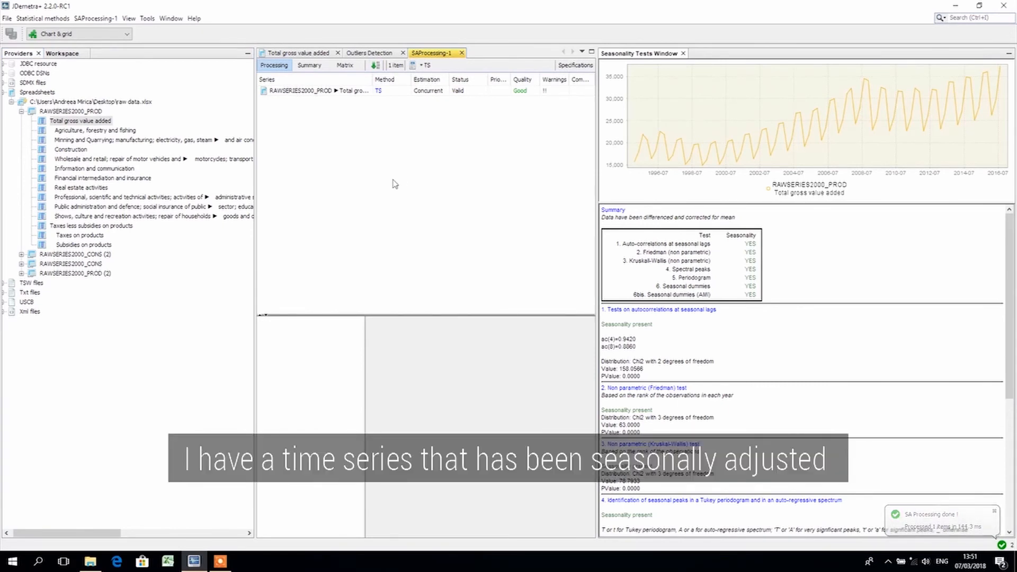
Open the processed Total gross value added series, enlarge its results area and examine the main results and diagnostics
{"action": "left_click", "coordinate": [329, 92]}
{"action": "left_click_drag", "start_coordinate": [442, 317], "coordinate": [435, 220]}
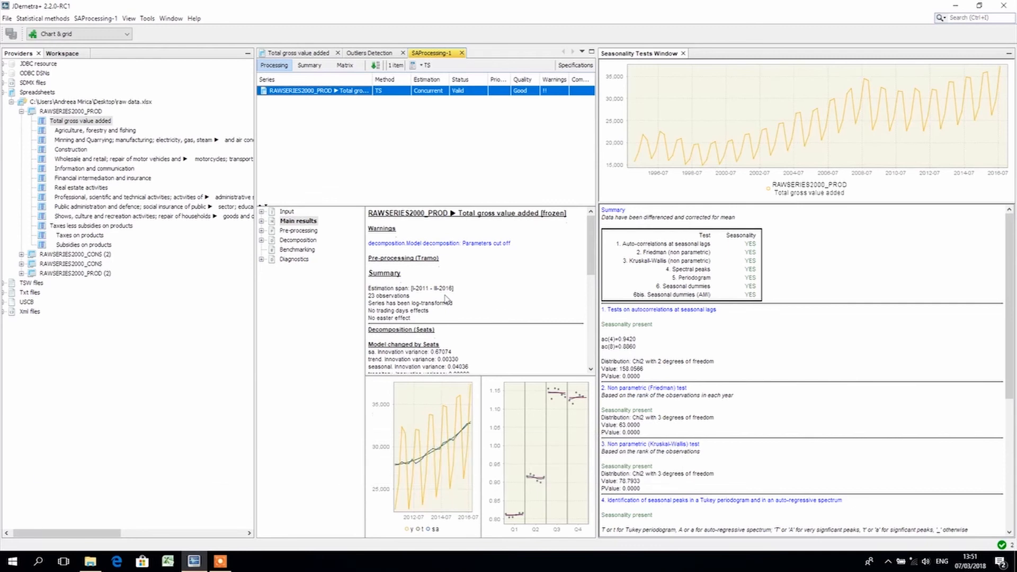
{"action": "scroll", "coordinate": [448, 295], "scroll_direction": "down", "scroll_amount": 4}
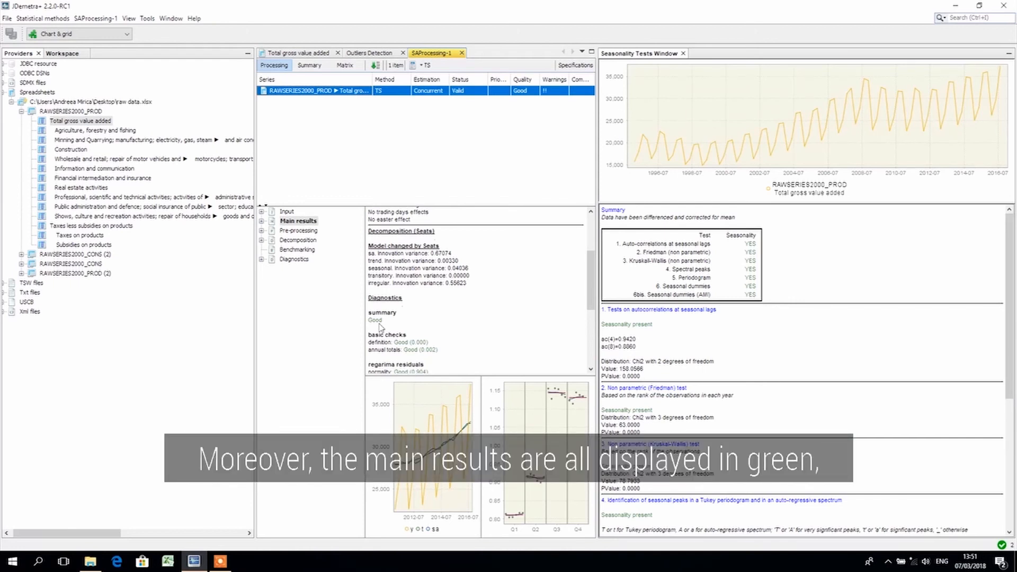
{"action": "scroll", "coordinate": [461, 325], "scroll_direction": "down", "scroll_amount": 6}
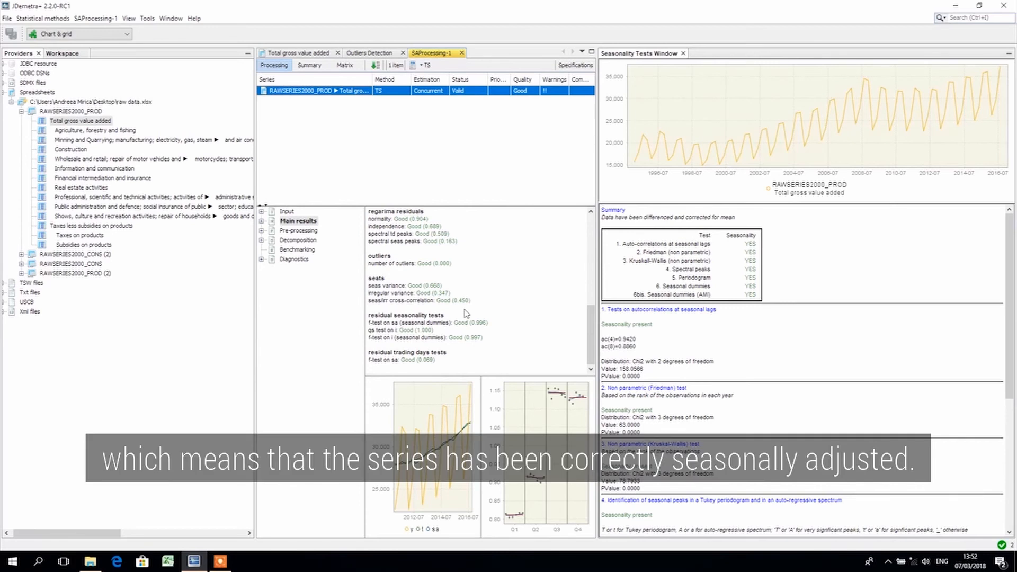
Examine the Diagnostics summary and the seasonality tests for the irregular component and the full residuals
{"action": "left_click", "coordinate": [261, 259]}
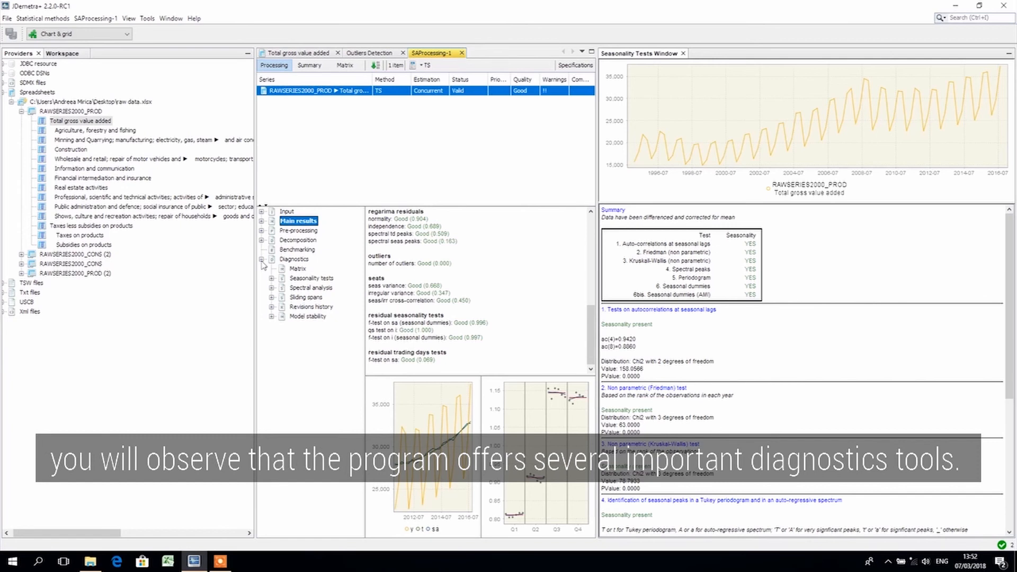
{"action": "left_click", "coordinate": [300, 259]}
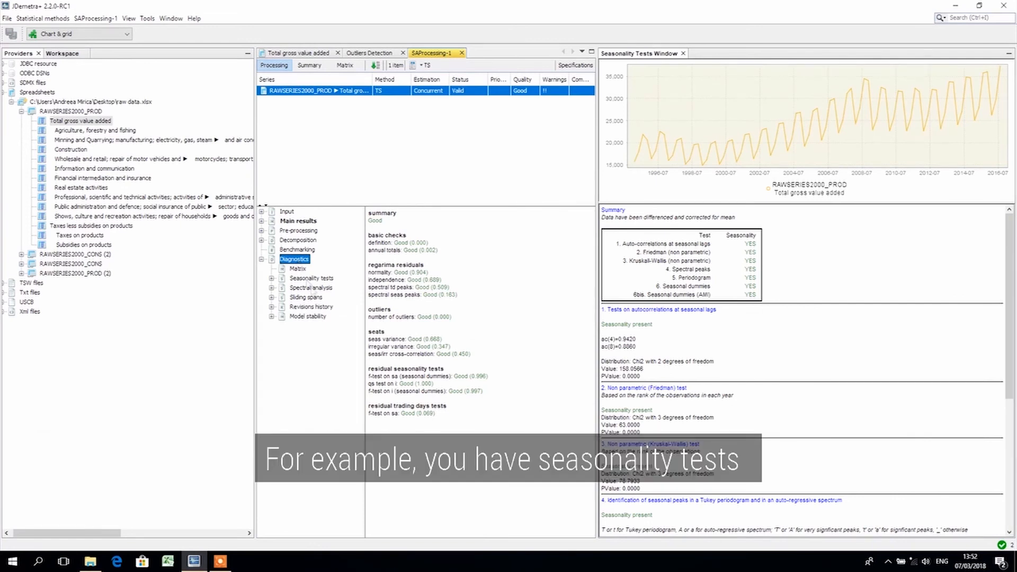
{"action": "left_click", "coordinate": [271, 278]}
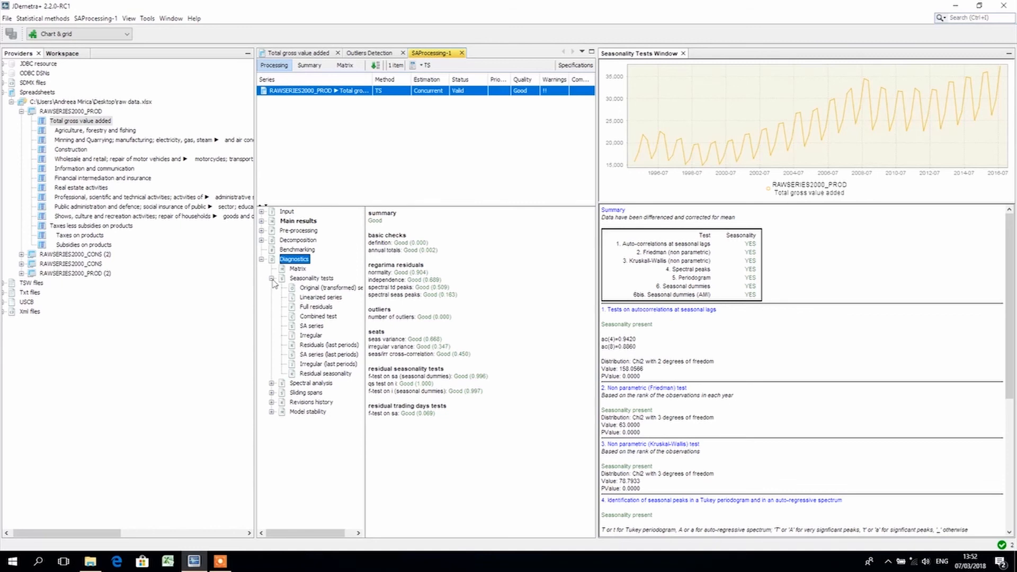
{"action": "left_click", "coordinate": [311, 336]}
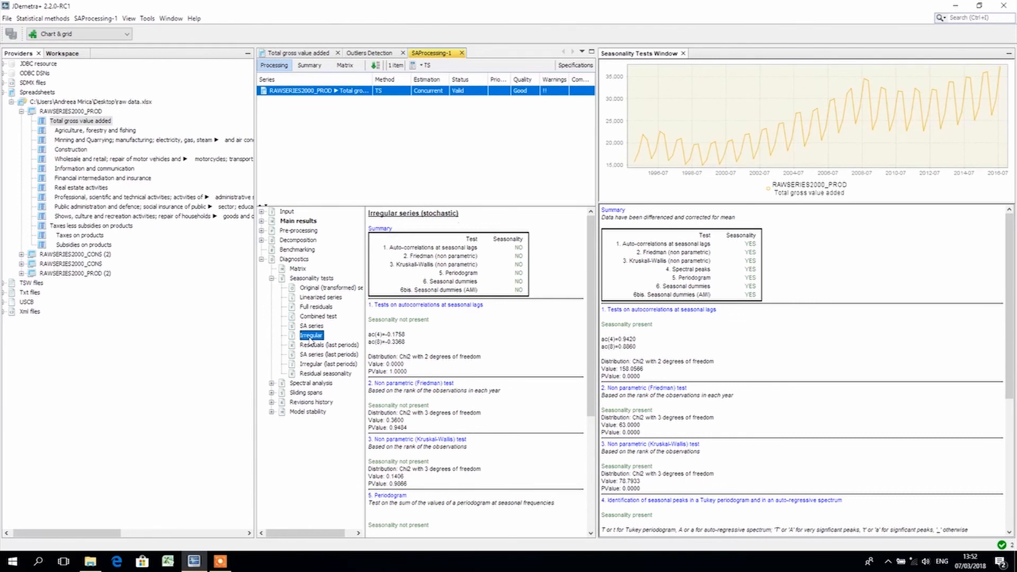
{"action": "left_click", "coordinate": [317, 307]}
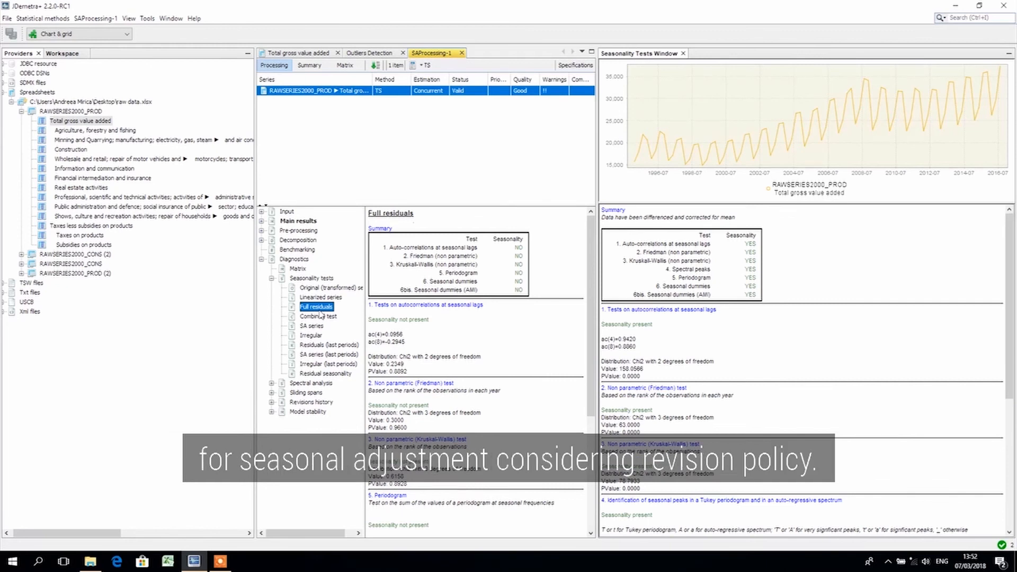
Refresh the processed Total gross value added series using the partial concurrent adjustment option Current adjustment, and confirm the refresh
{"action": "right_click", "coordinate": [431, 94]}
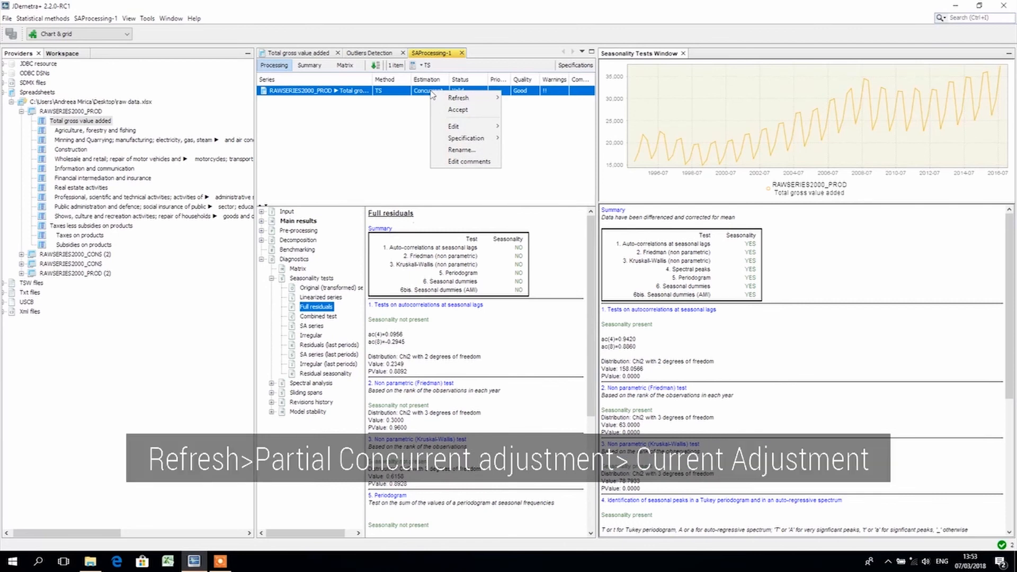
{"action": "mouse_move", "coordinate": [463, 101]}
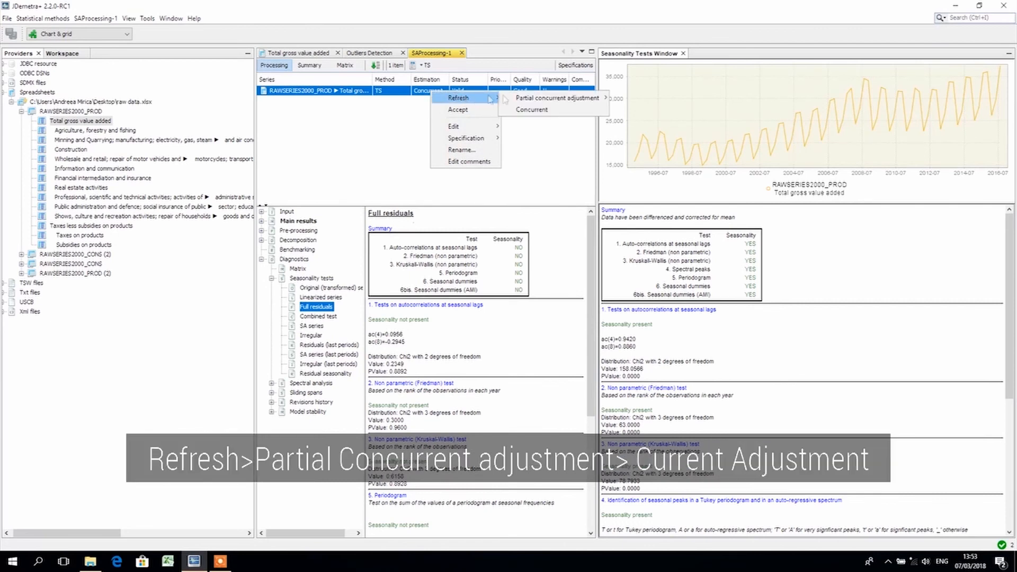
{"action": "mouse_move", "coordinate": [516, 99]}
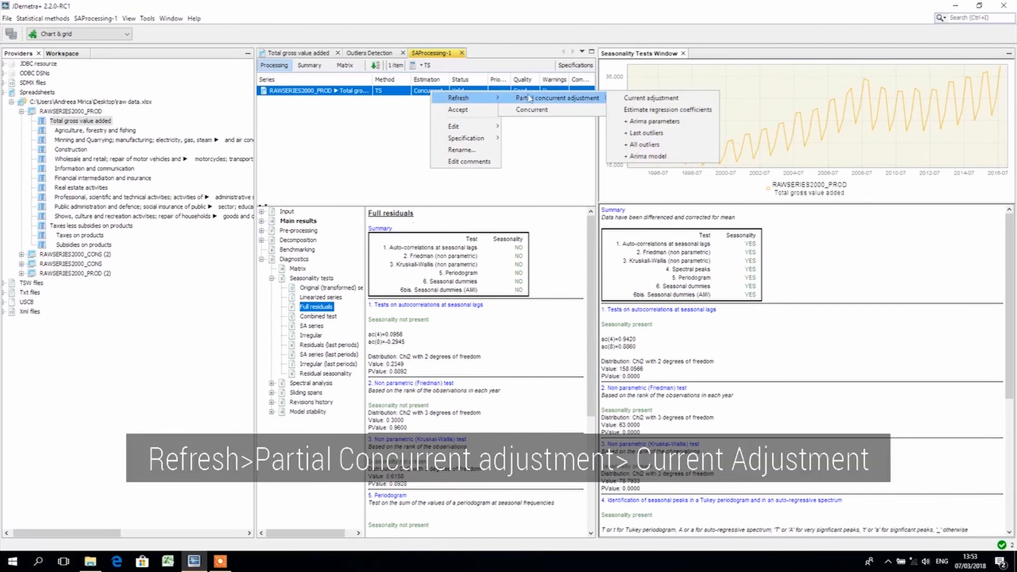
{"action": "left_click", "coordinate": [640, 98]}
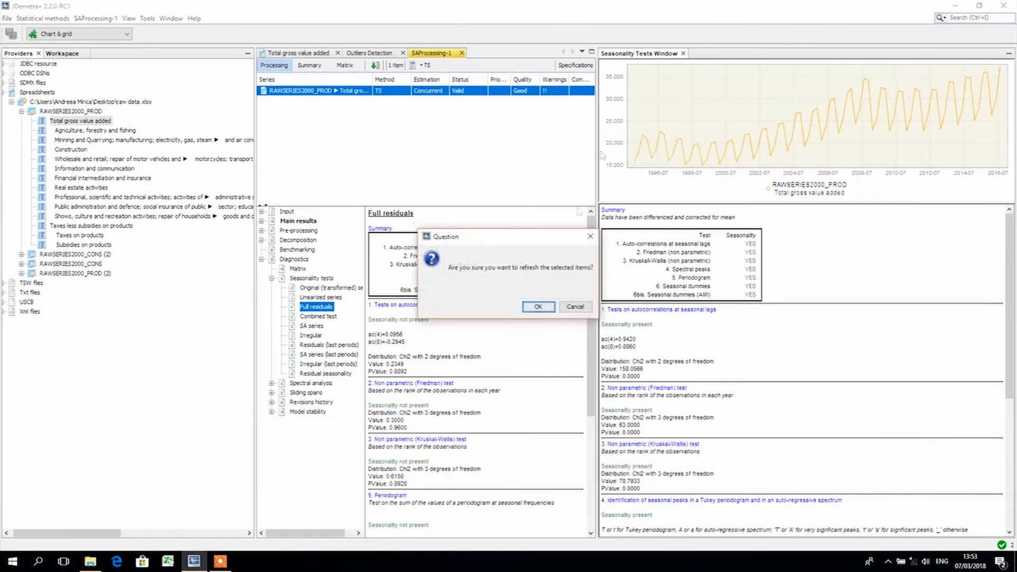
{"action": "left_click", "coordinate": [538, 306]}
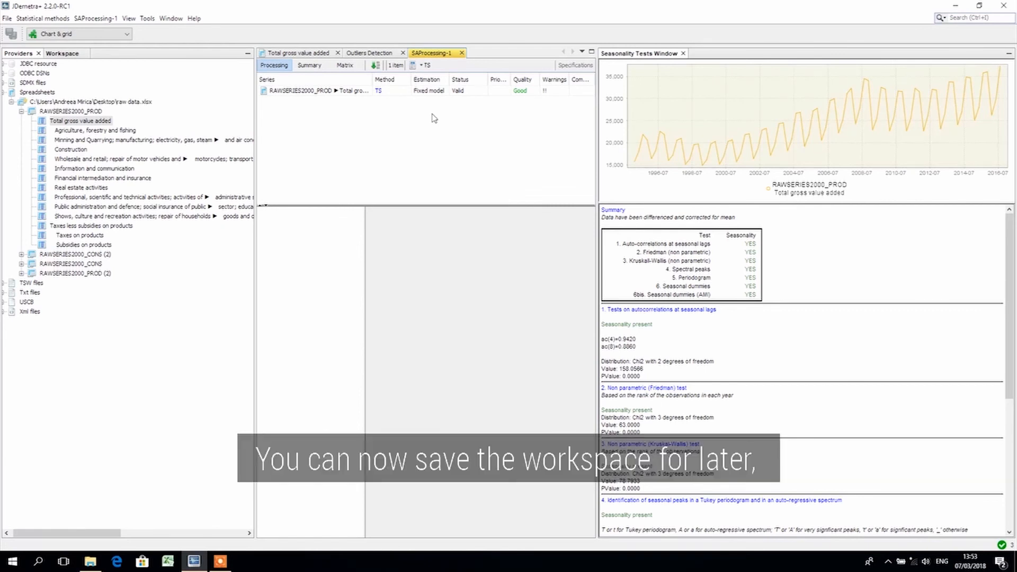
Save the workspace as an Xml file named My workspace in the Demetra+ folder
{"action": "left_click", "coordinate": [9, 19]}
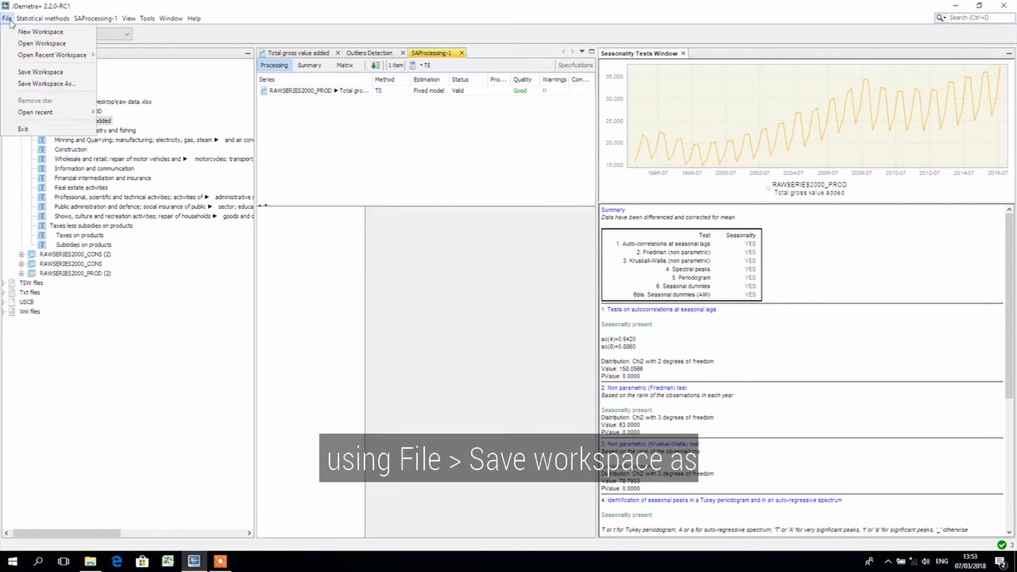
{"action": "left_click", "coordinate": [39, 85]}
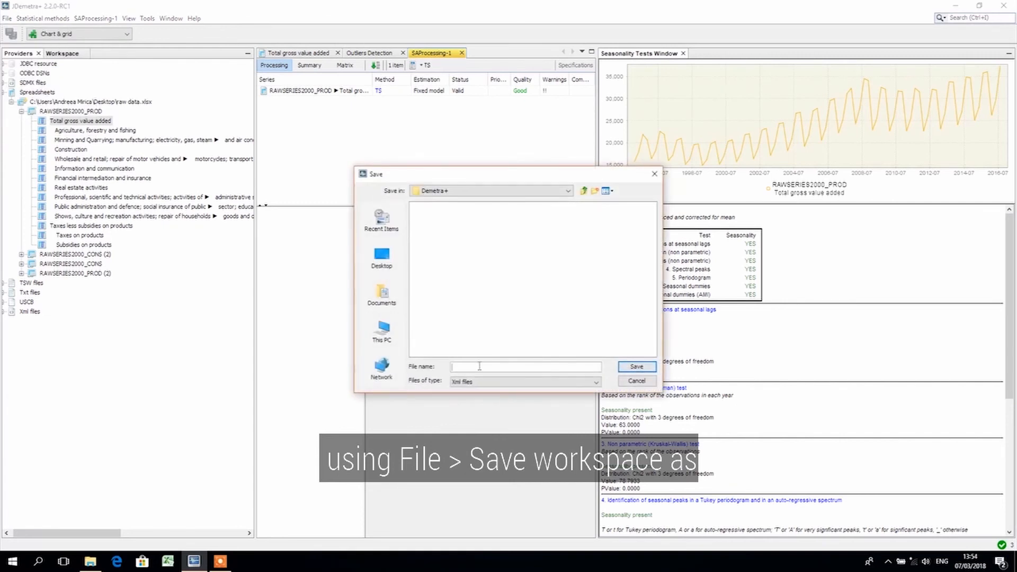
{"action": "type", "text": "M"}
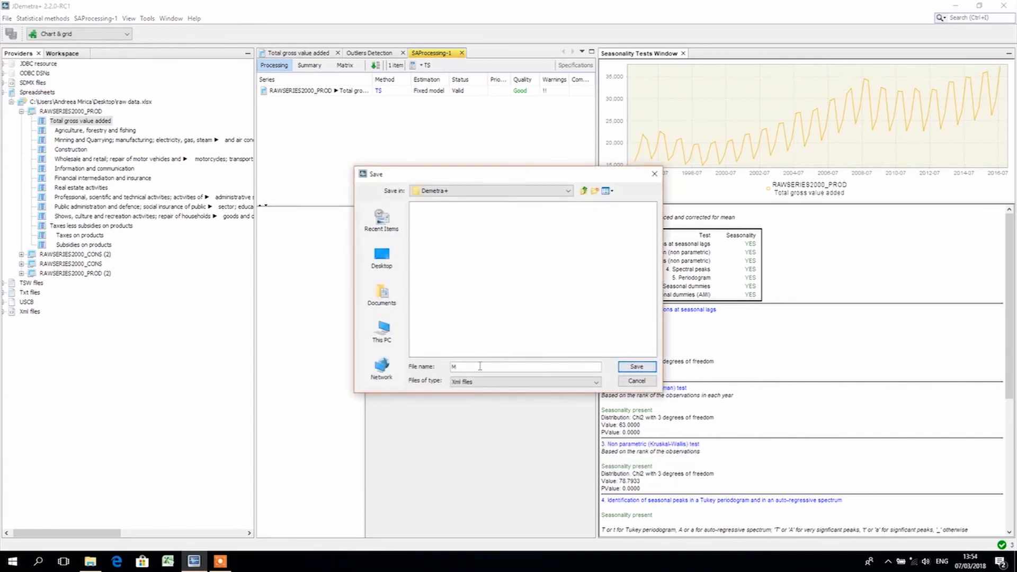
{"action": "type", "text": "y workspace"}
{"action": "left_click", "coordinate": [636, 367]}
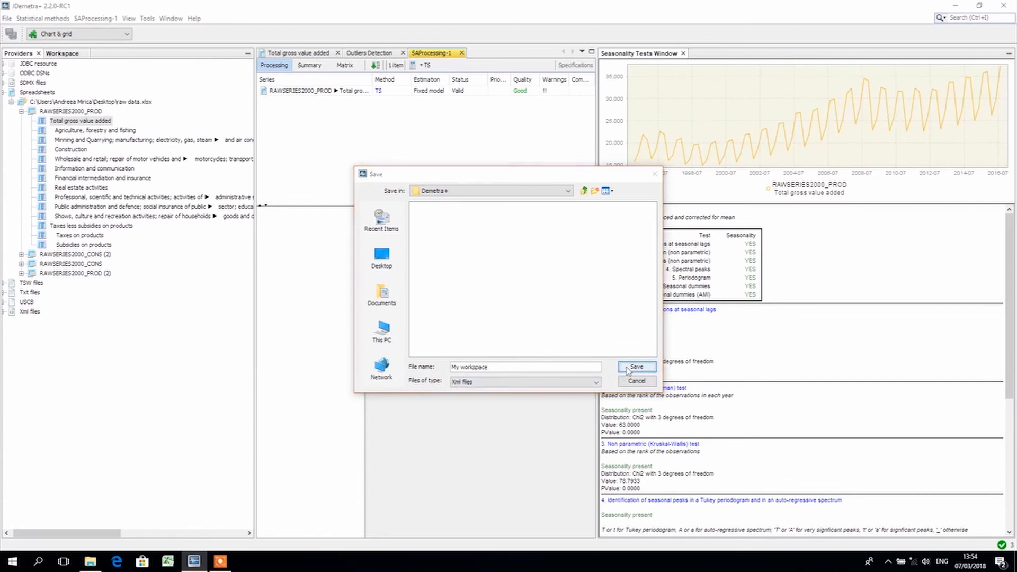